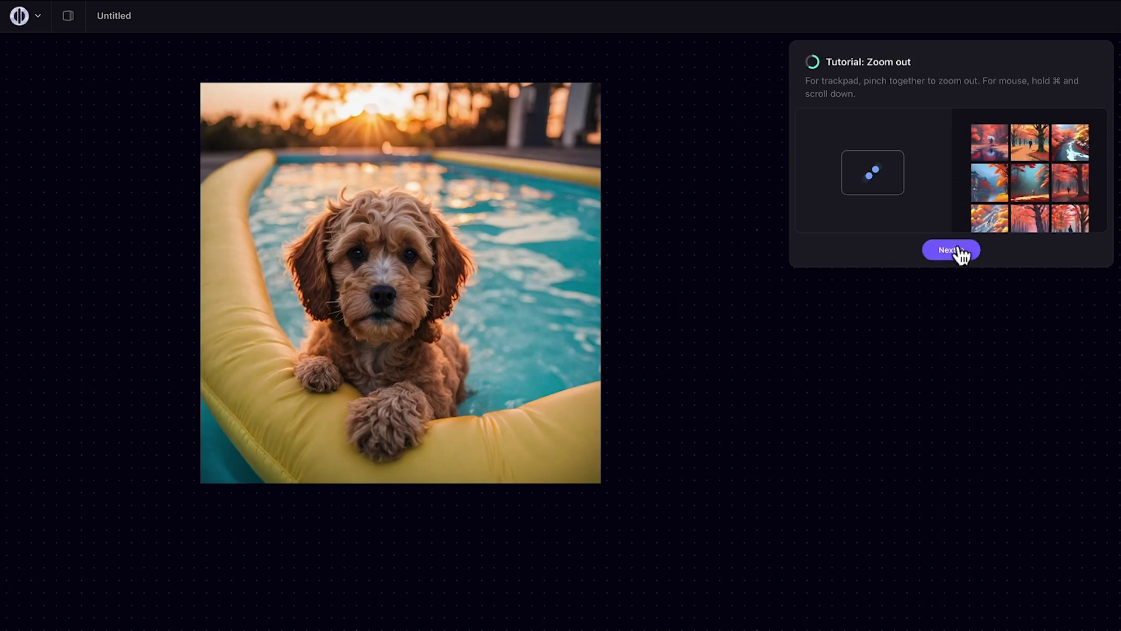
Apply the Protogen Photorealism filter, regenerate the puppy image, and close the basics tutorial
left_click(951, 251)
left_click_drag(301, 227, 375, 219)
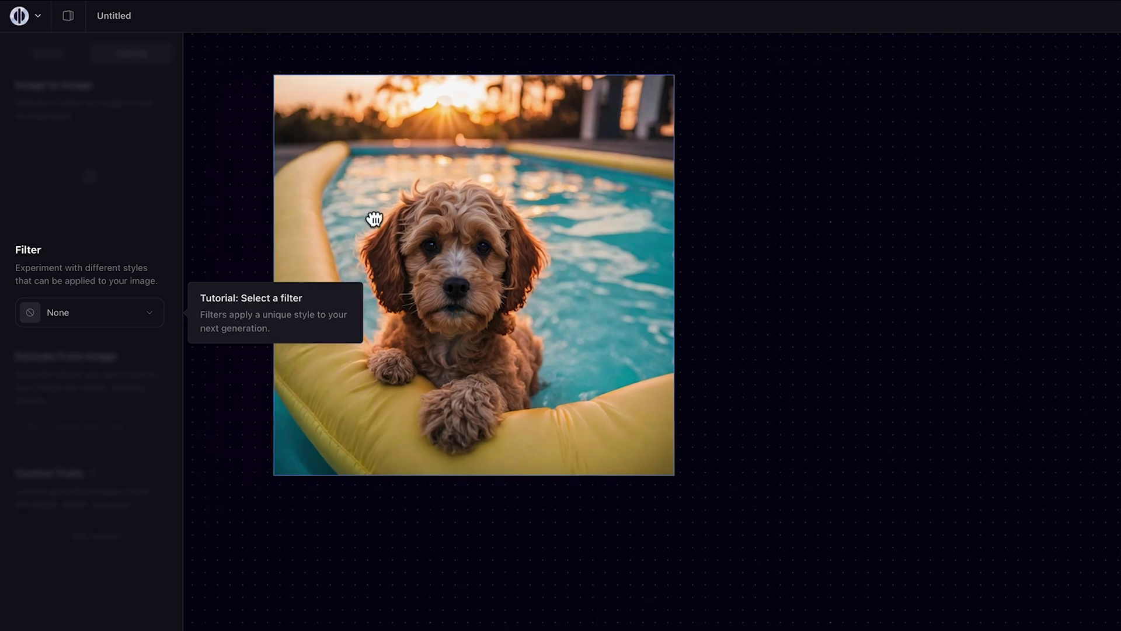
left_click(149, 317)
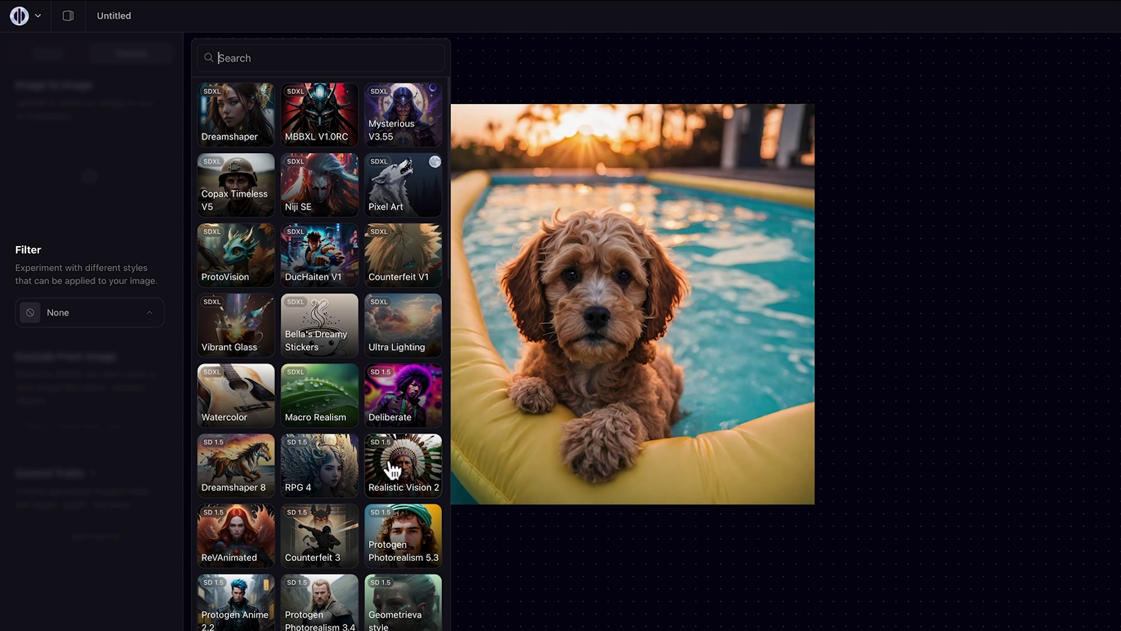
left_click(387, 538)
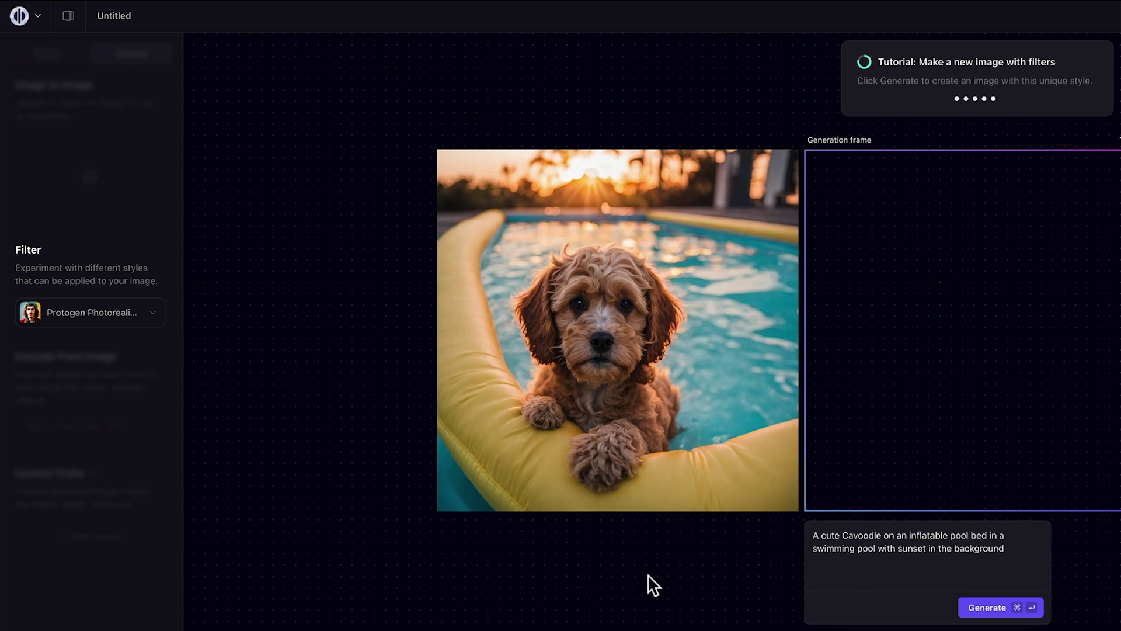
left_click(854, 603)
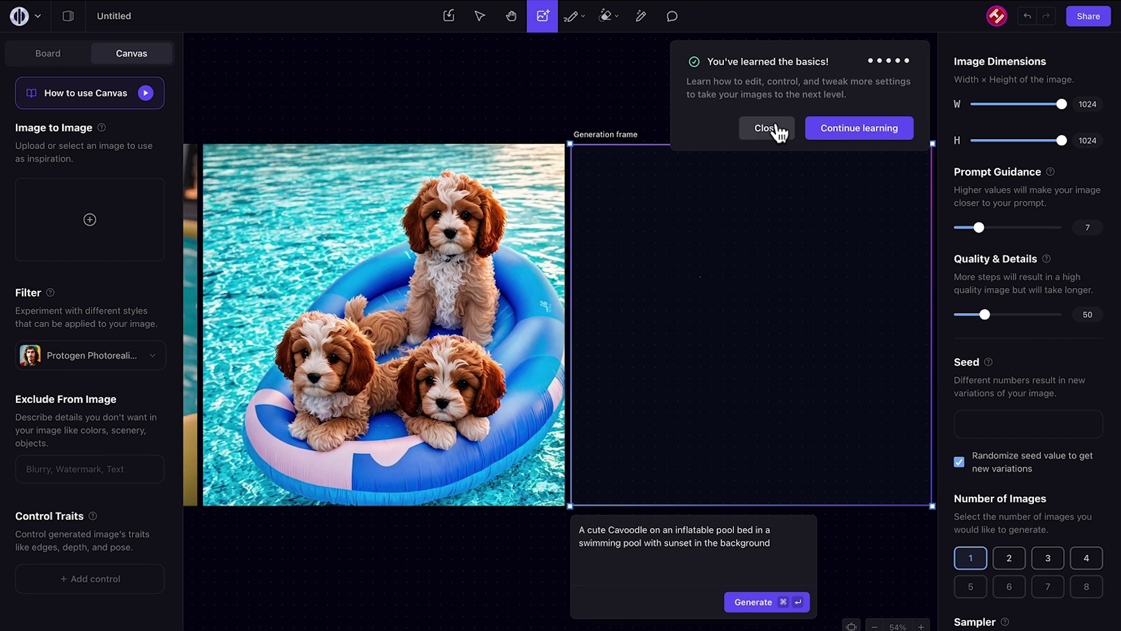
left_click(775, 127)
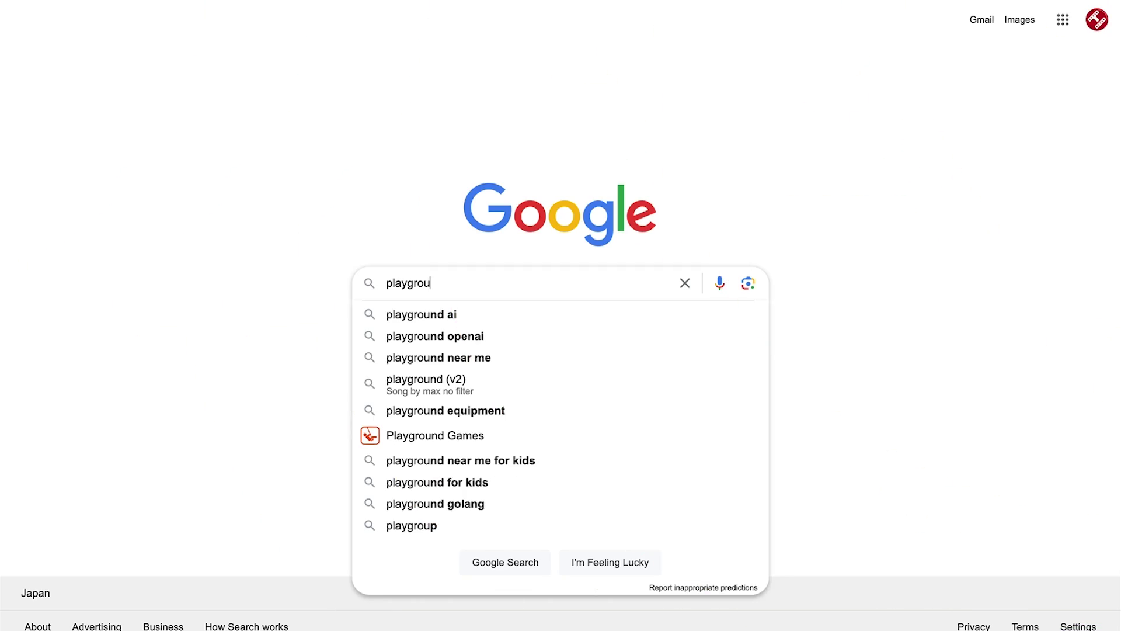
type("nd ai")
Search Google for 'playground ai' and open the official Playground website
key("Return")
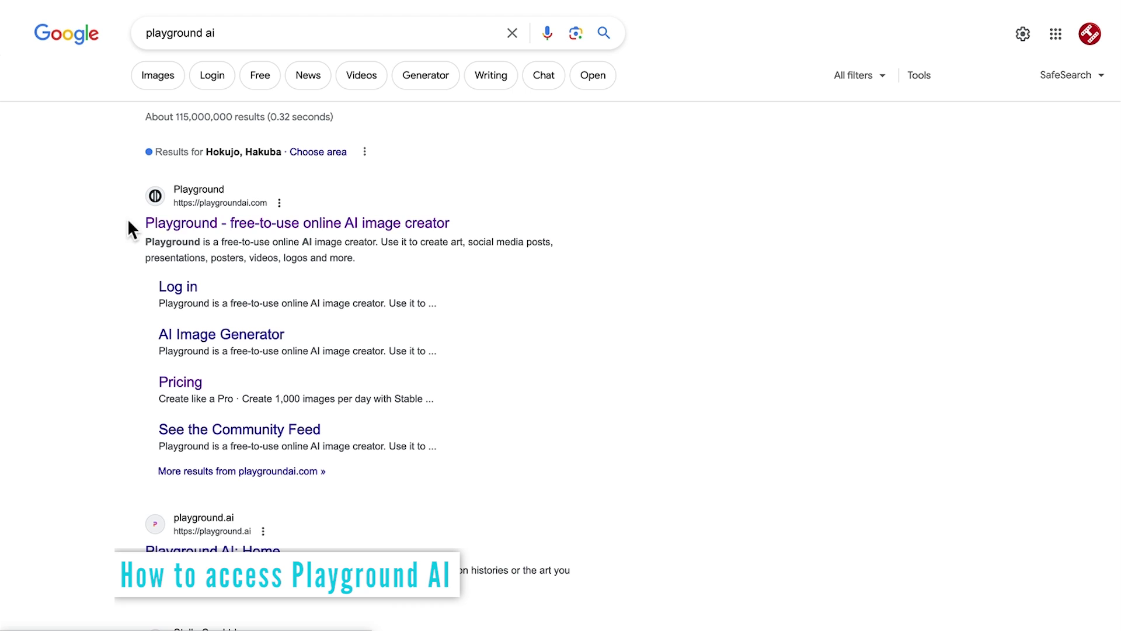
left_click(181, 225)
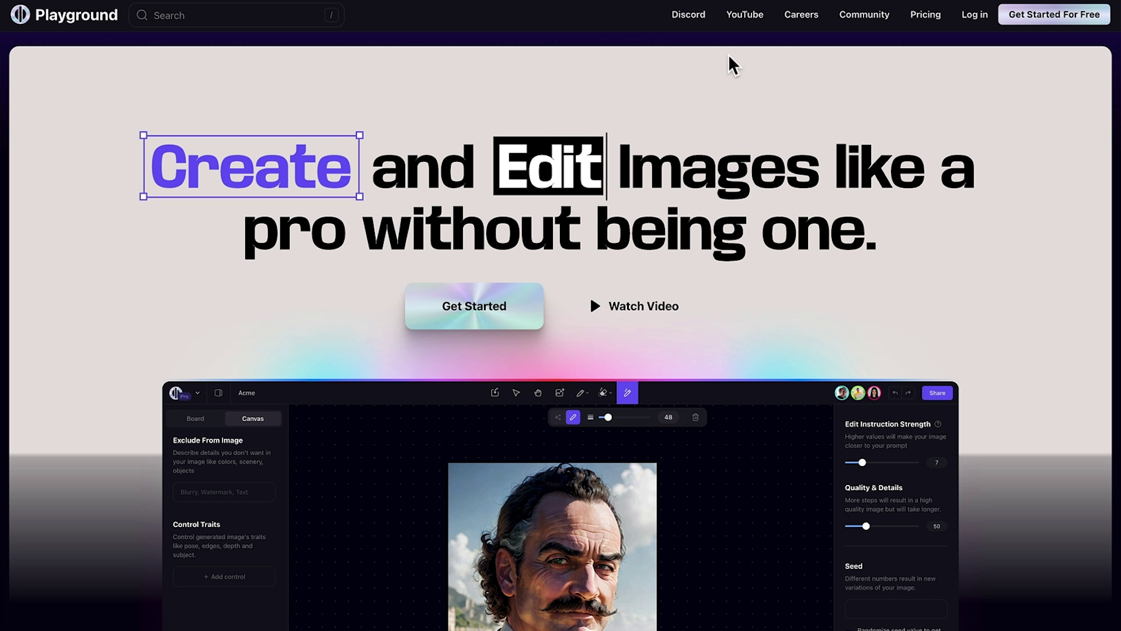
On the pricing page, highlight the '500 images per day' and commercial-use features
left_click(922, 14)
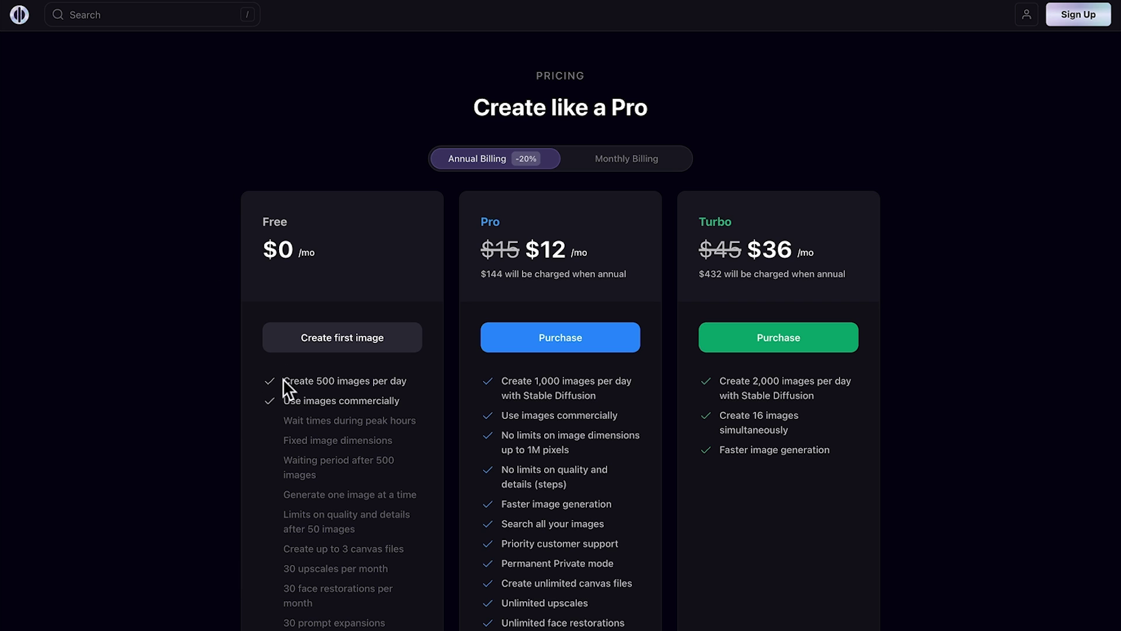
left_click_drag(285, 378, 418, 379)
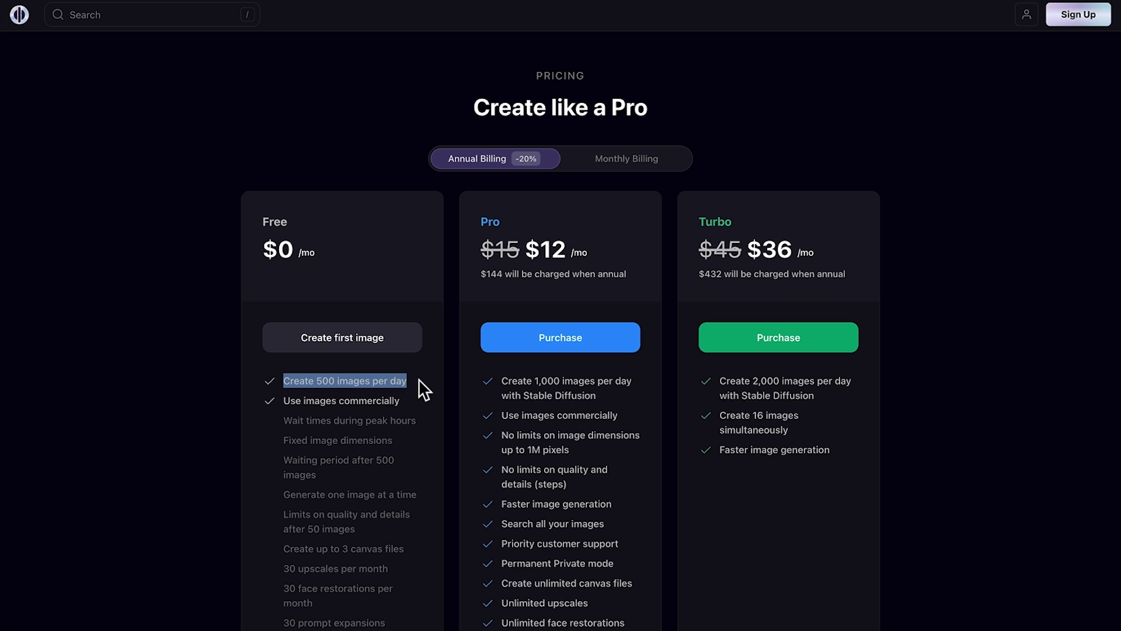
left_click_drag(284, 399, 401, 401)
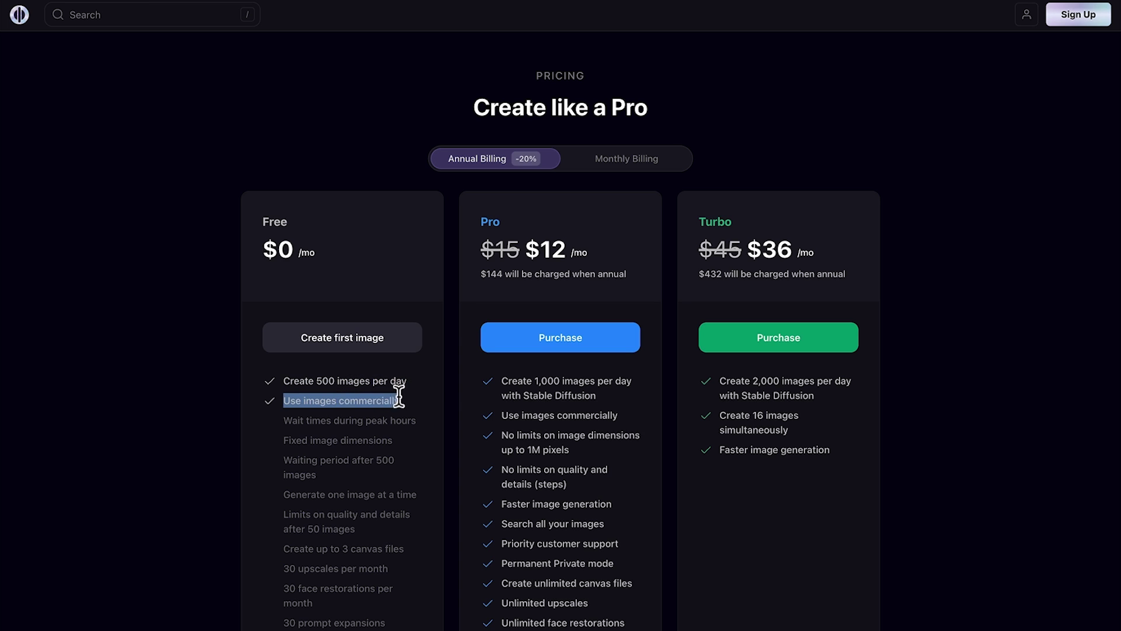
left_click(418, 405)
scroll(460, 397, "down", 1)
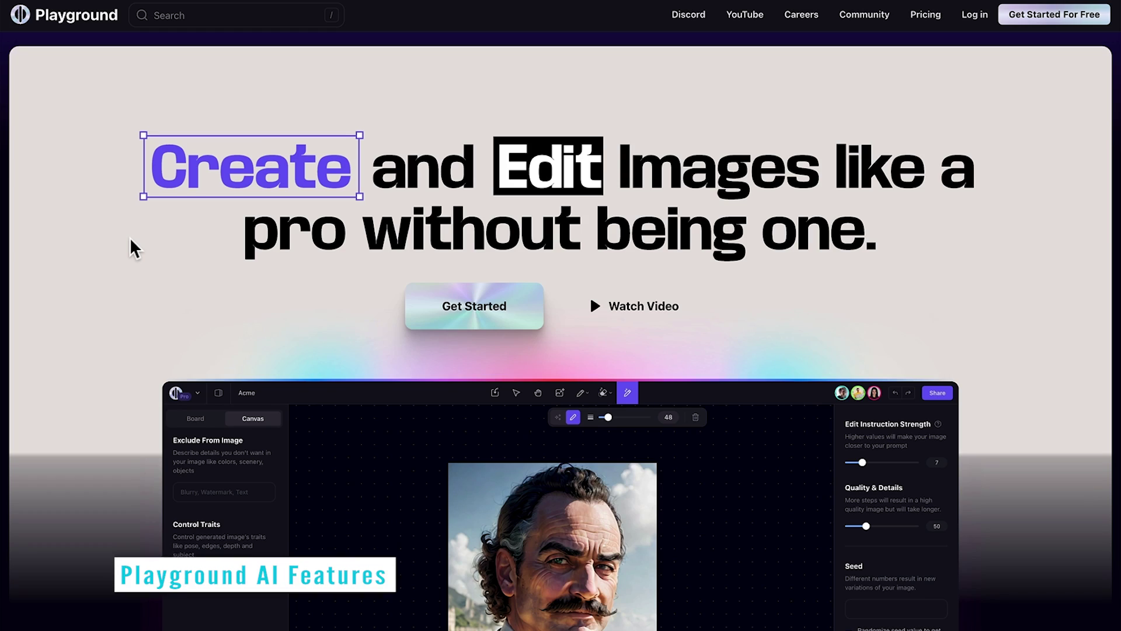
scroll(130, 238, "down", 3)
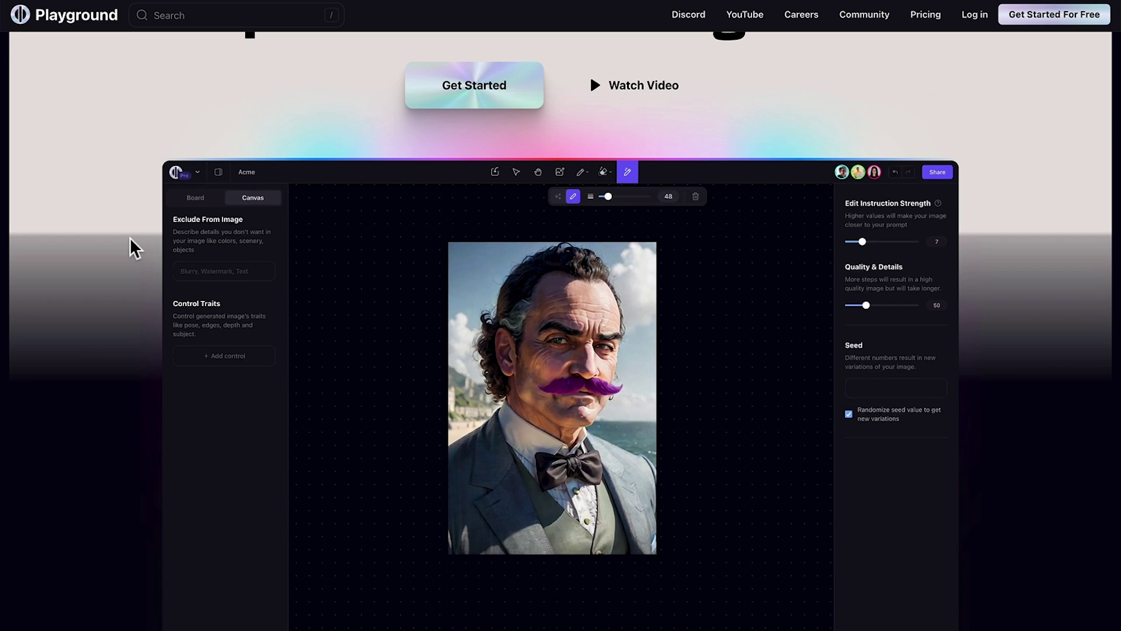
scroll(130, 237, "down", 5)
scroll(57, 233, "down", 3)
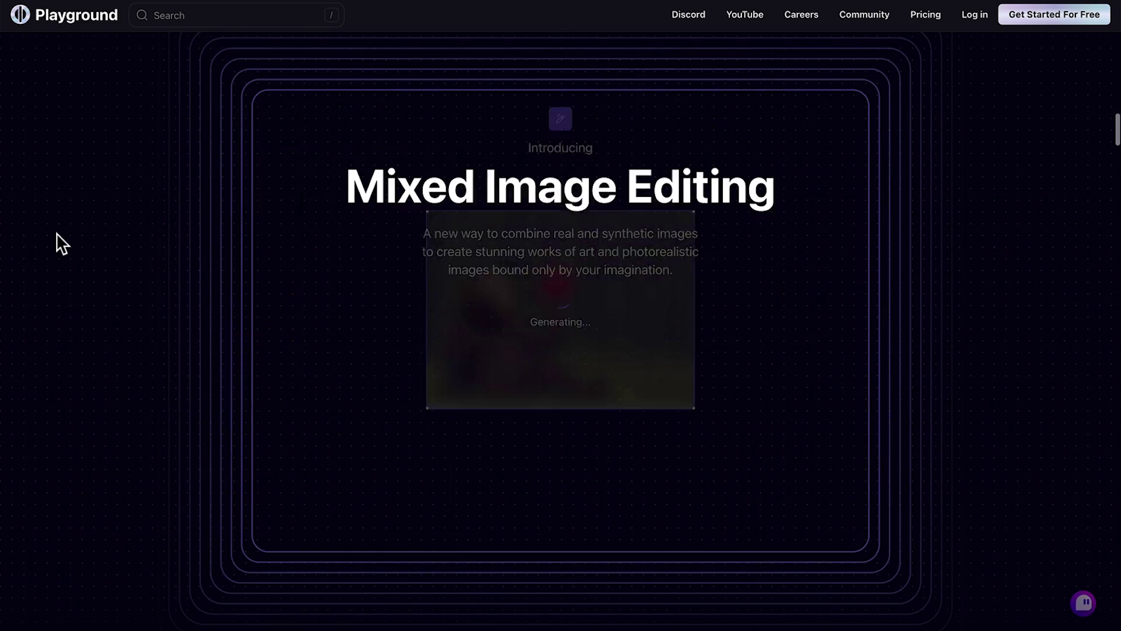
scroll(56, 233, "down", 3)
scroll(56, 233, "down", 3)
scroll(56, 233, "down", 2)
scroll(56, 233, "down", 2)
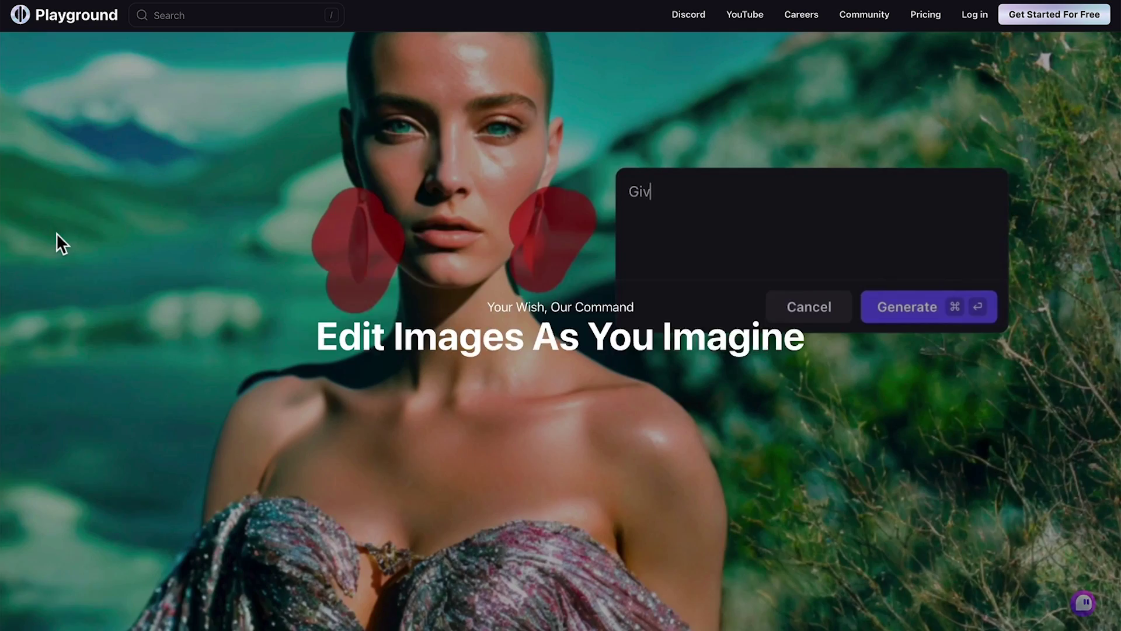
scroll(56, 232, "down", 3)
scroll(56, 231, "down", 1)
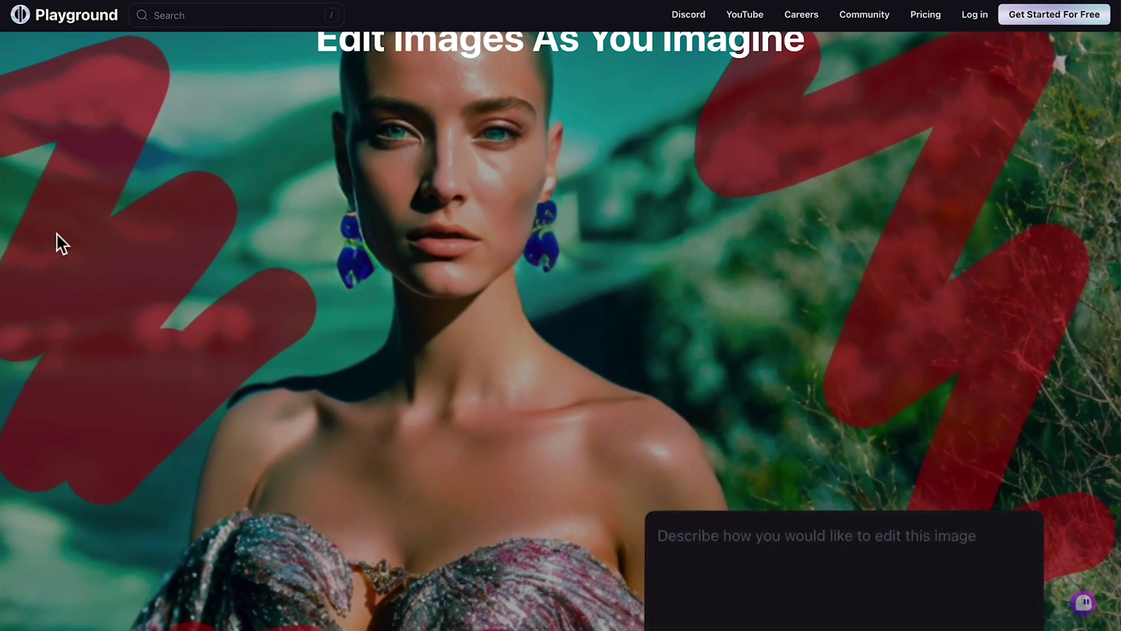
scroll(57, 234, "down", 3)
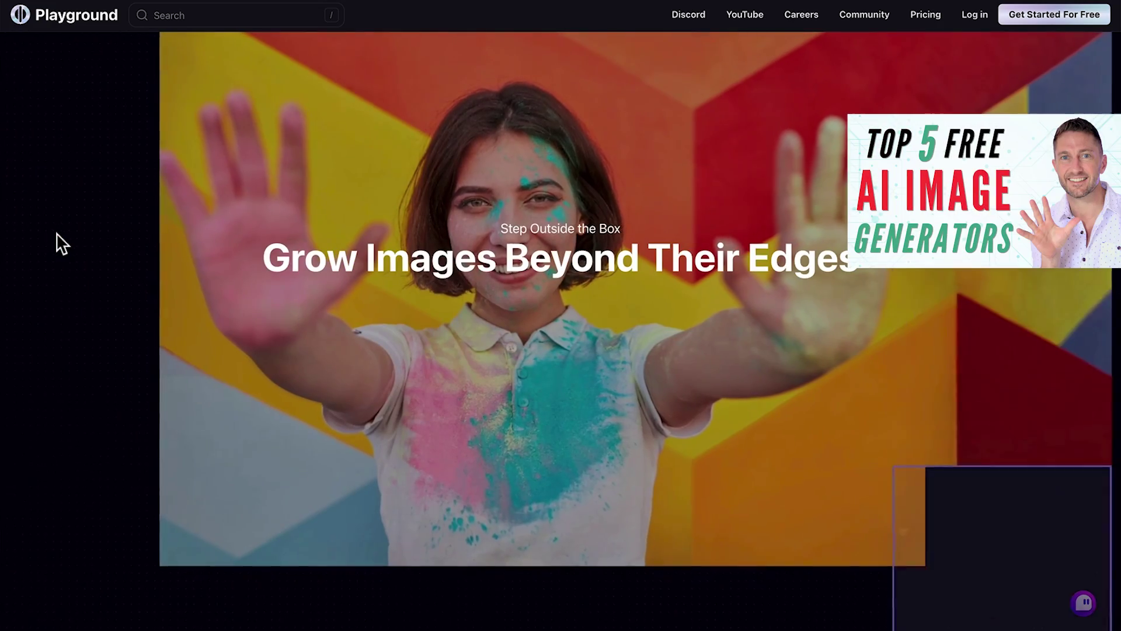
scroll(56, 237, "down", 2)
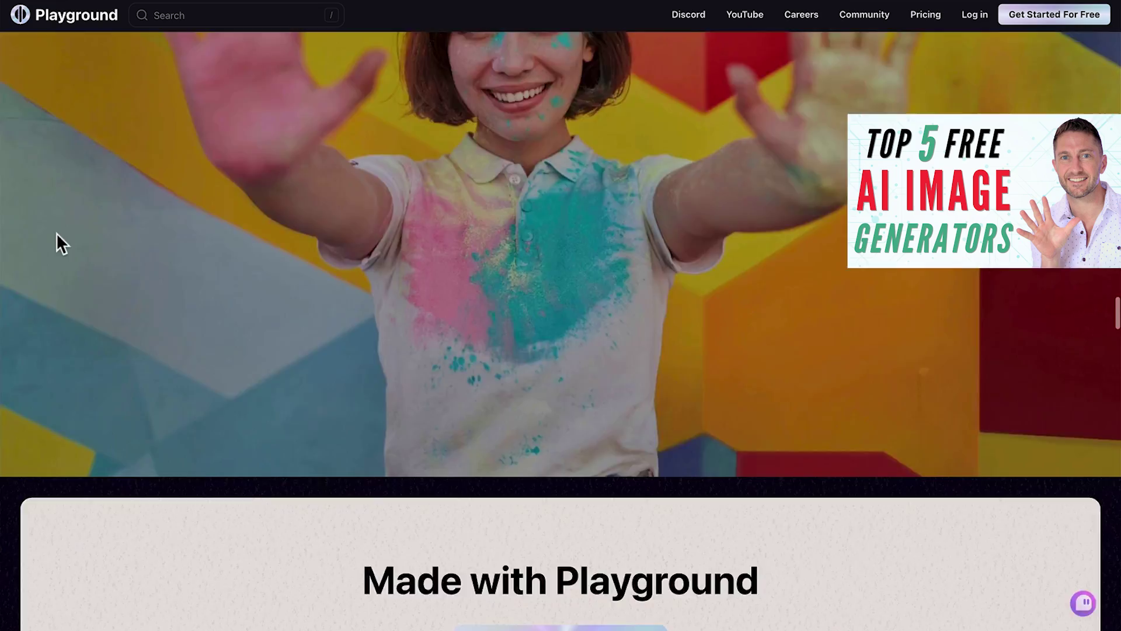
scroll(56, 237, "down", 5)
scroll(56, 237, "down", 5)
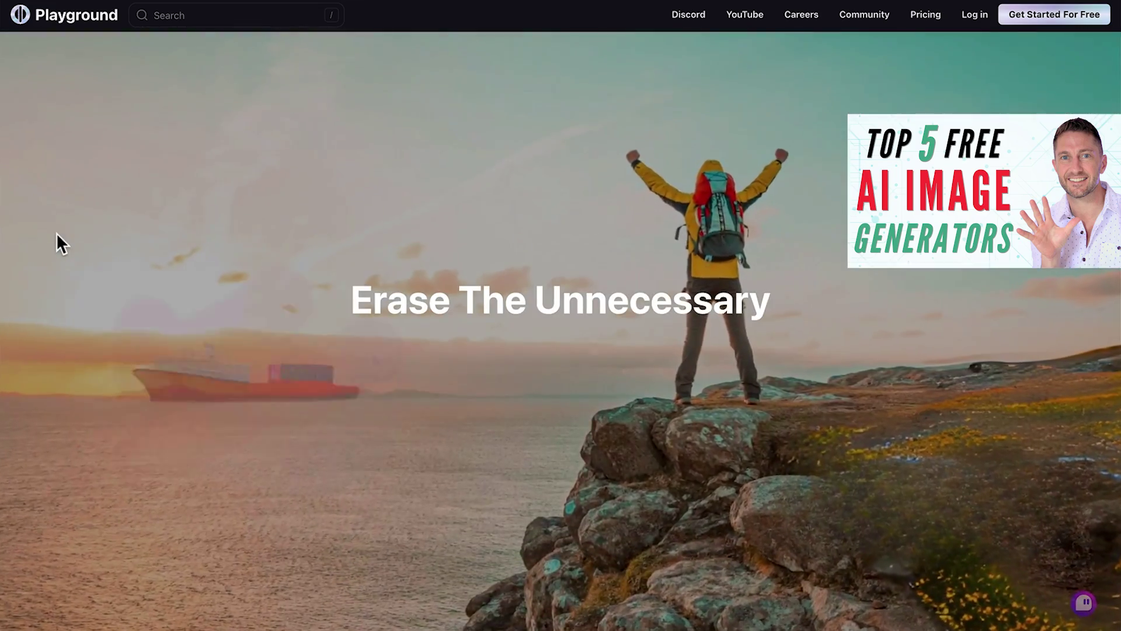
scroll(56, 244, "down", 5)
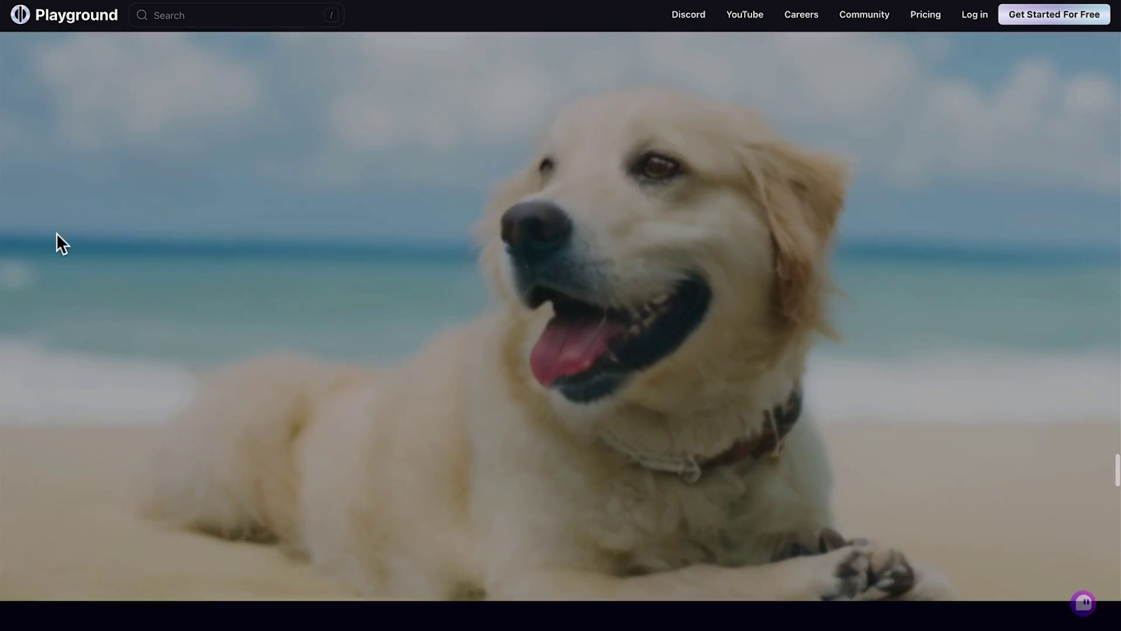
scroll(56, 244, "down", 5)
scroll(56, 243, "down", 2)
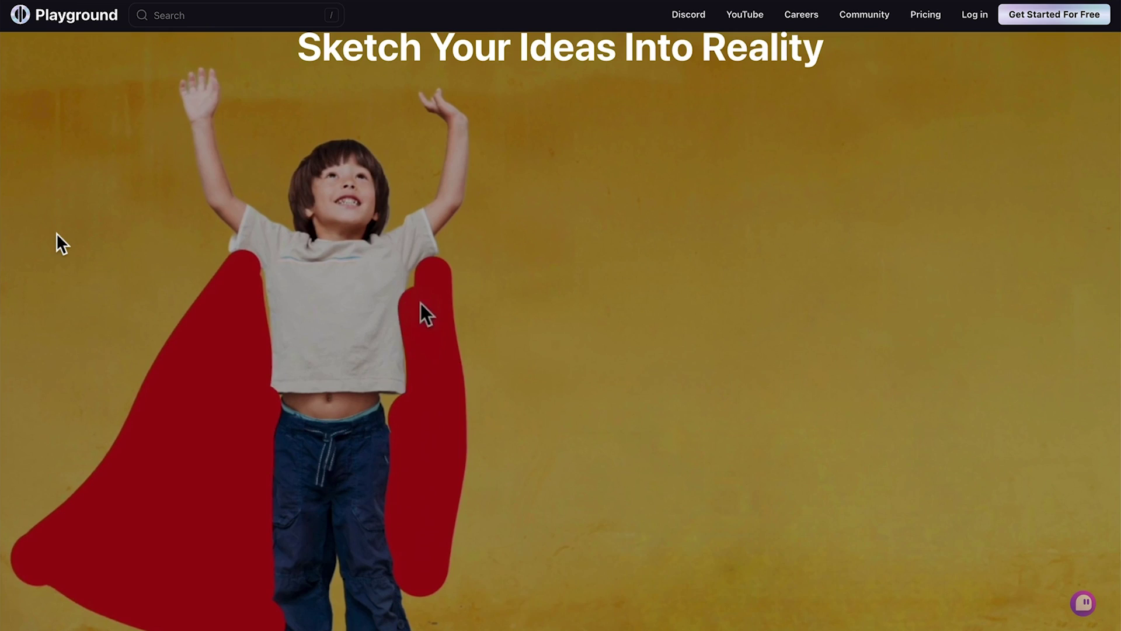
scroll(56, 244, "down", 10)
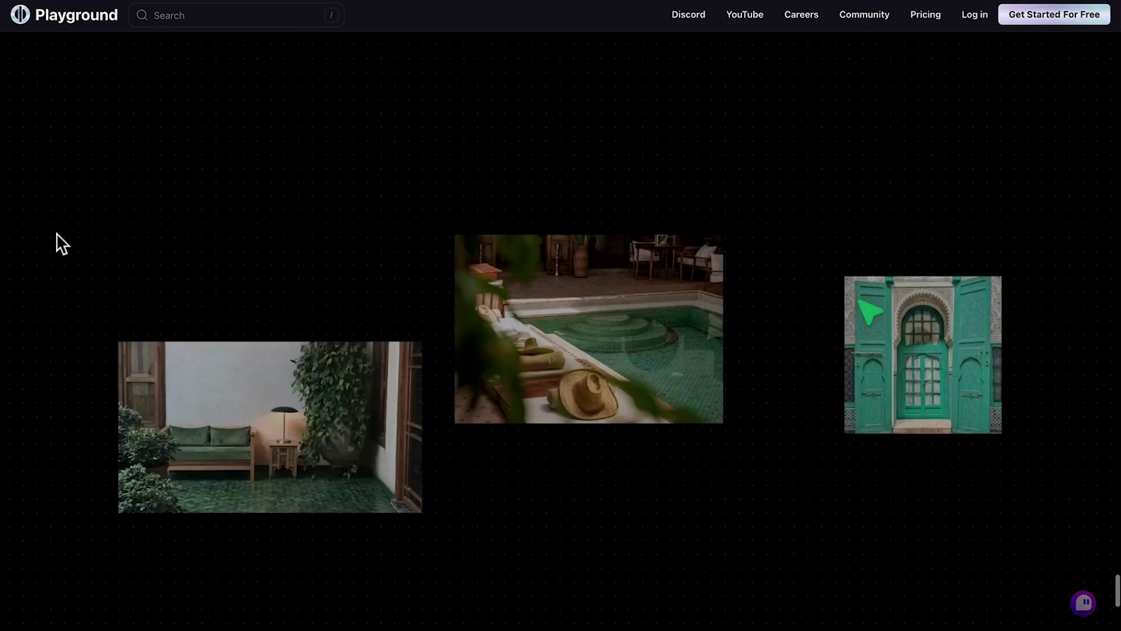
Choose Get Started to begin creating in Playground
left_click(544, 401)
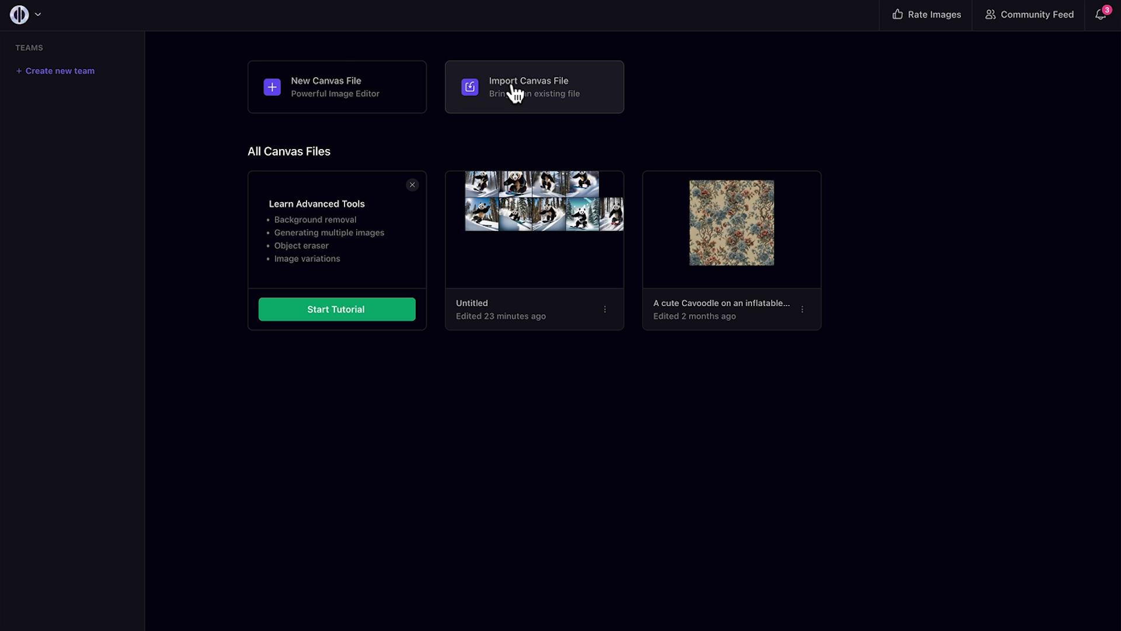
Start the advanced tutorial and remove the bird sticker's background
left_click(347, 310)
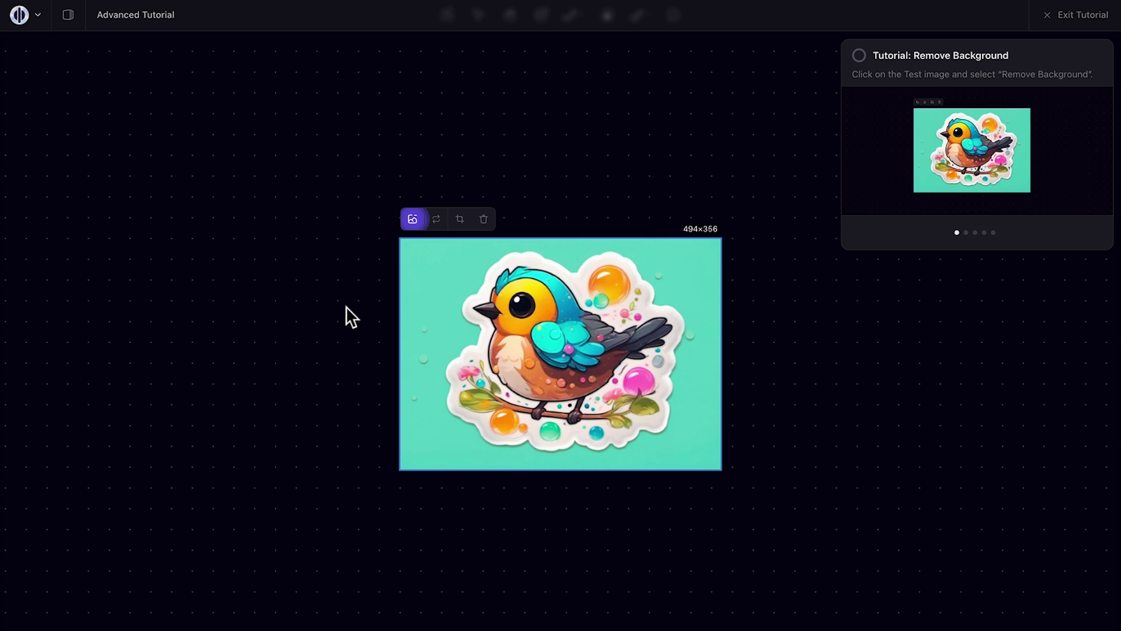
left_click(412, 219)
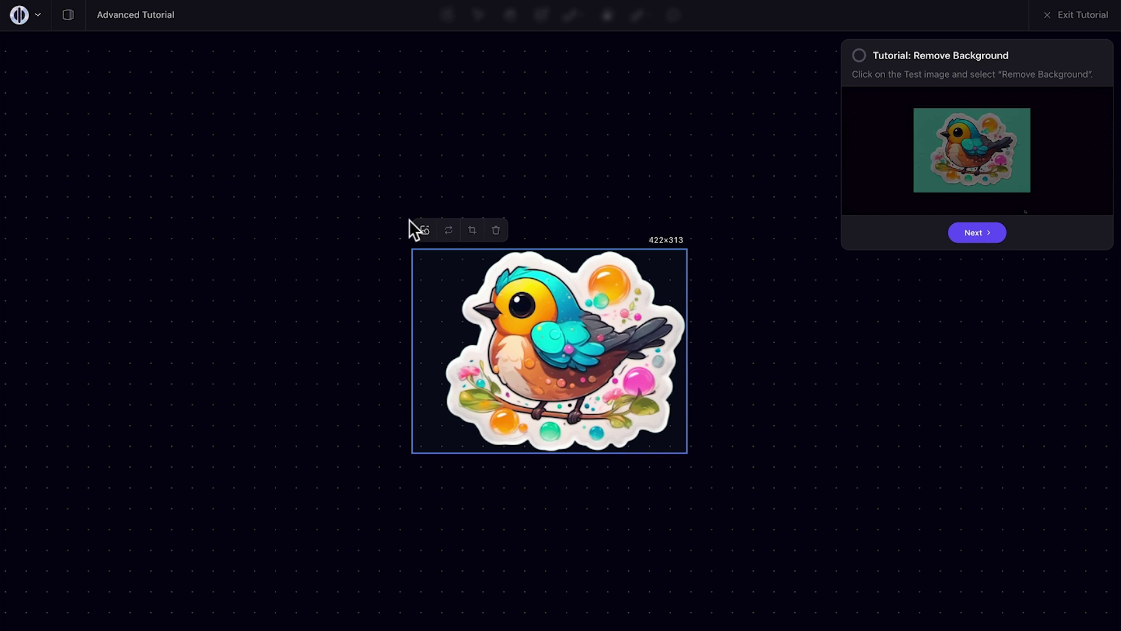
left_click(975, 231)
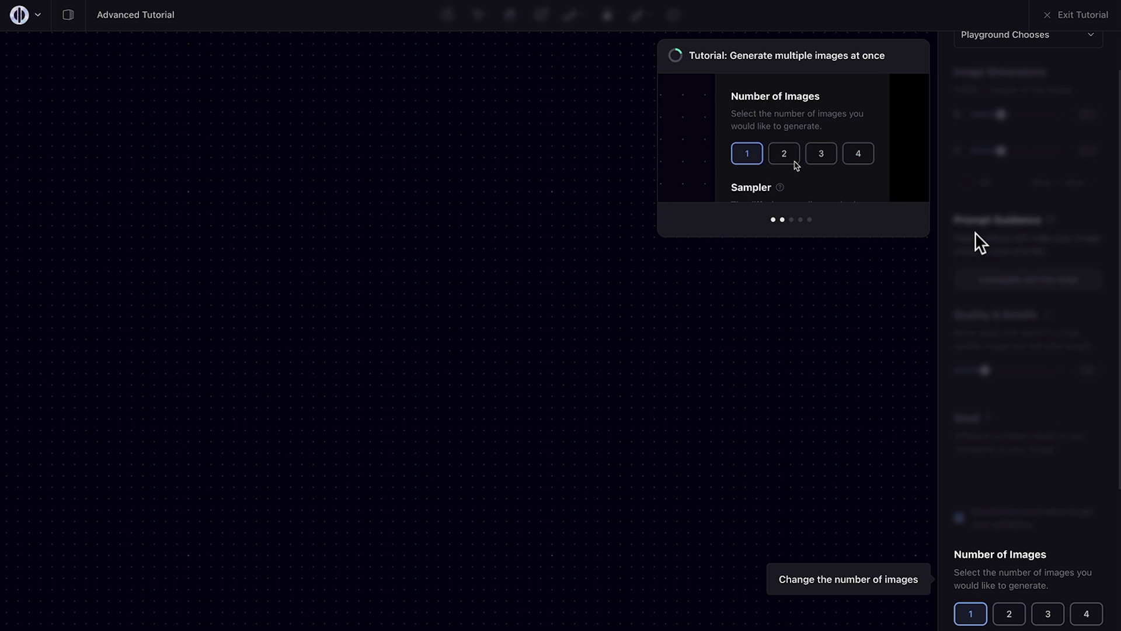
left_click(1046, 614)
Erase the left ship using the Object Eraser
left_click(607, 19)
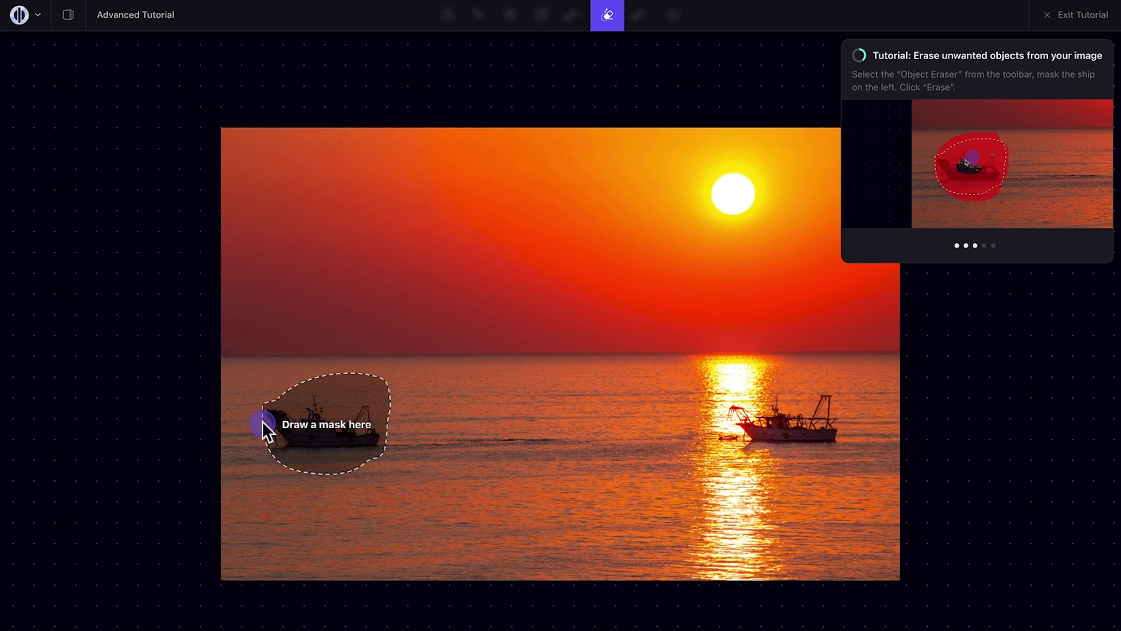
mouse_move(263, 424)
left_mouse_down()
mouse_move(379, 397)
mouse_move(302, 419)
mouse_move(359, 398)
left_mouse_up()
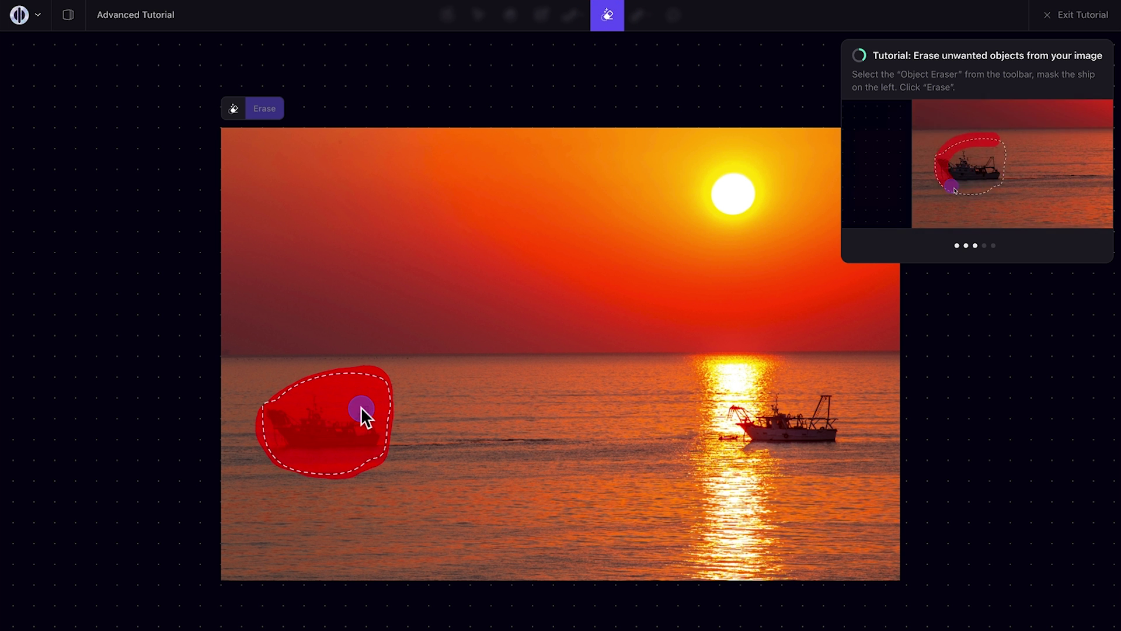
left_click(269, 112)
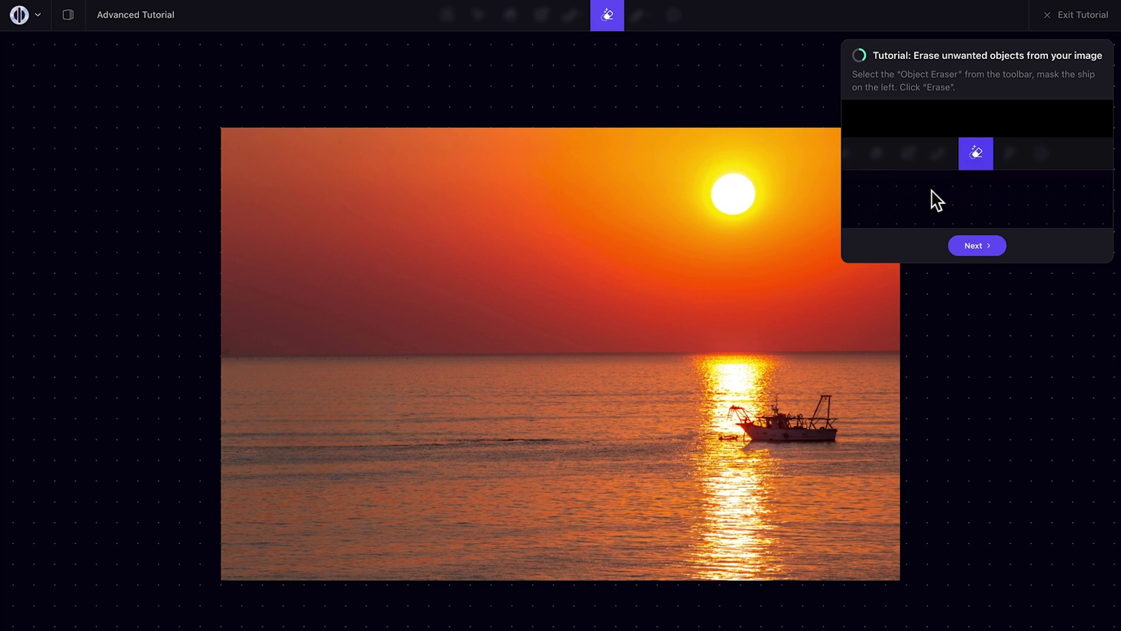
left_click(974, 244)
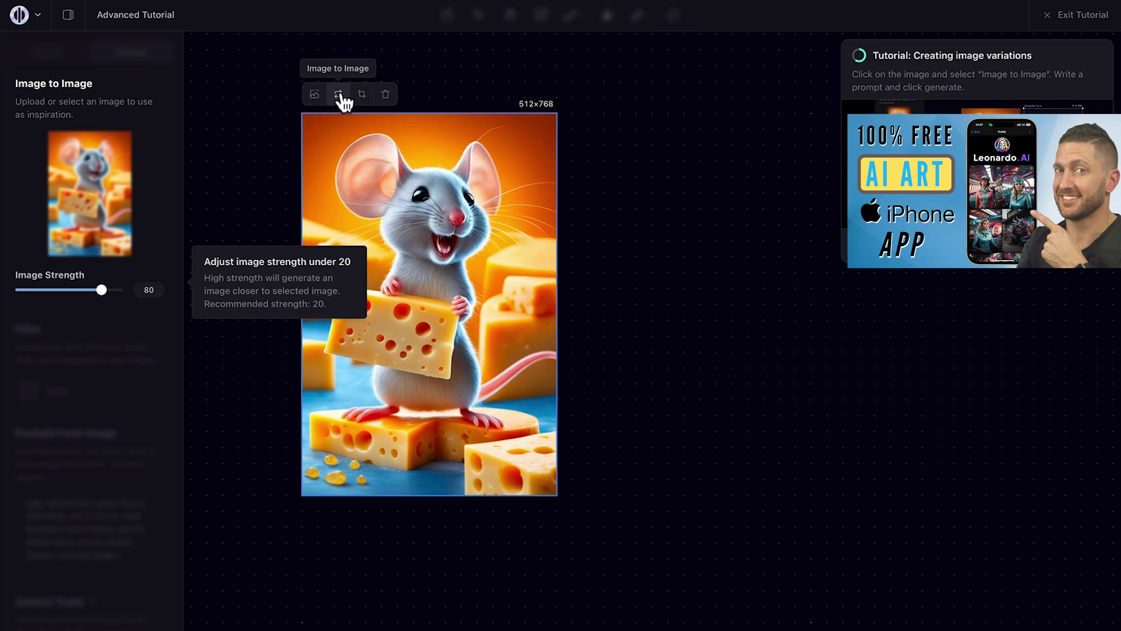
Generate the flower-holding mouse variation with image strength 15
left_click_drag(102, 290, 31, 290)
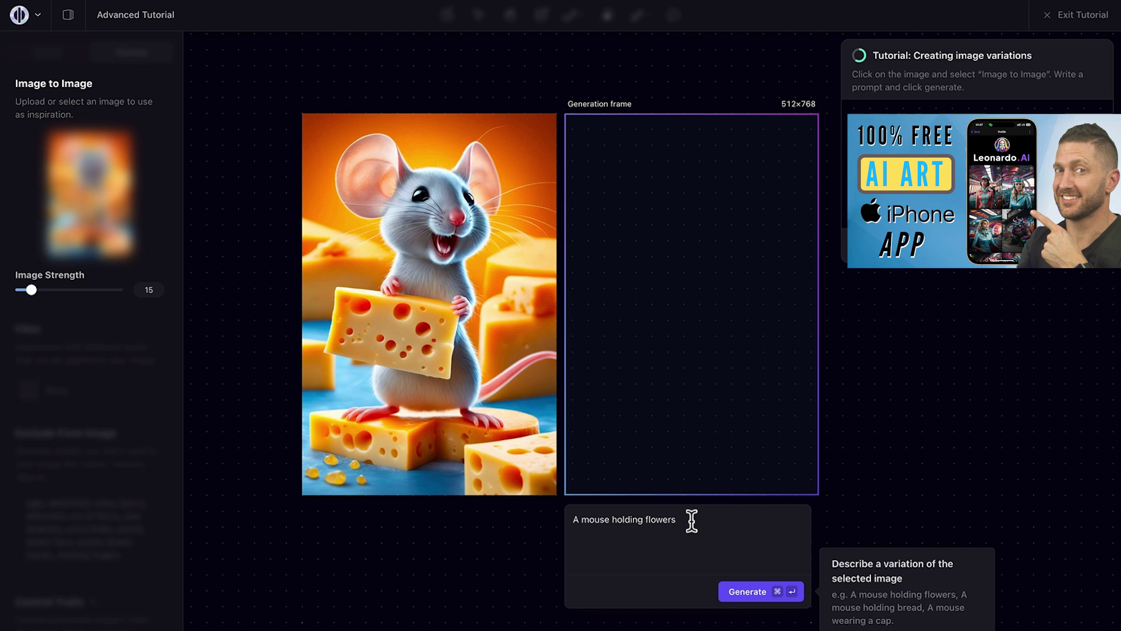
left_click(744, 593)
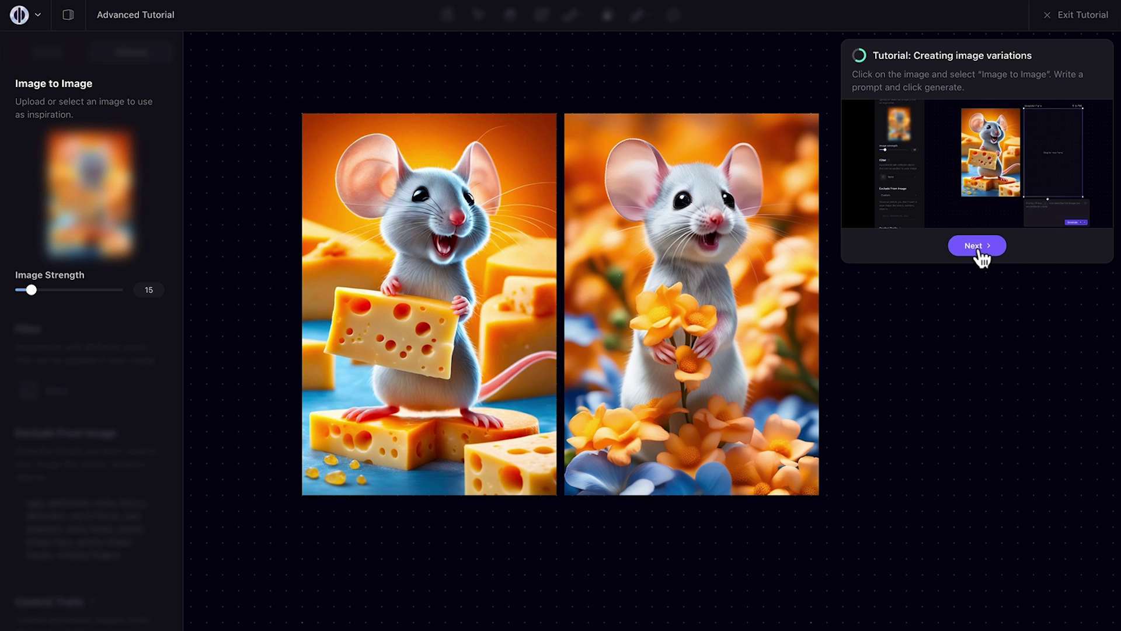
left_click(978, 252)
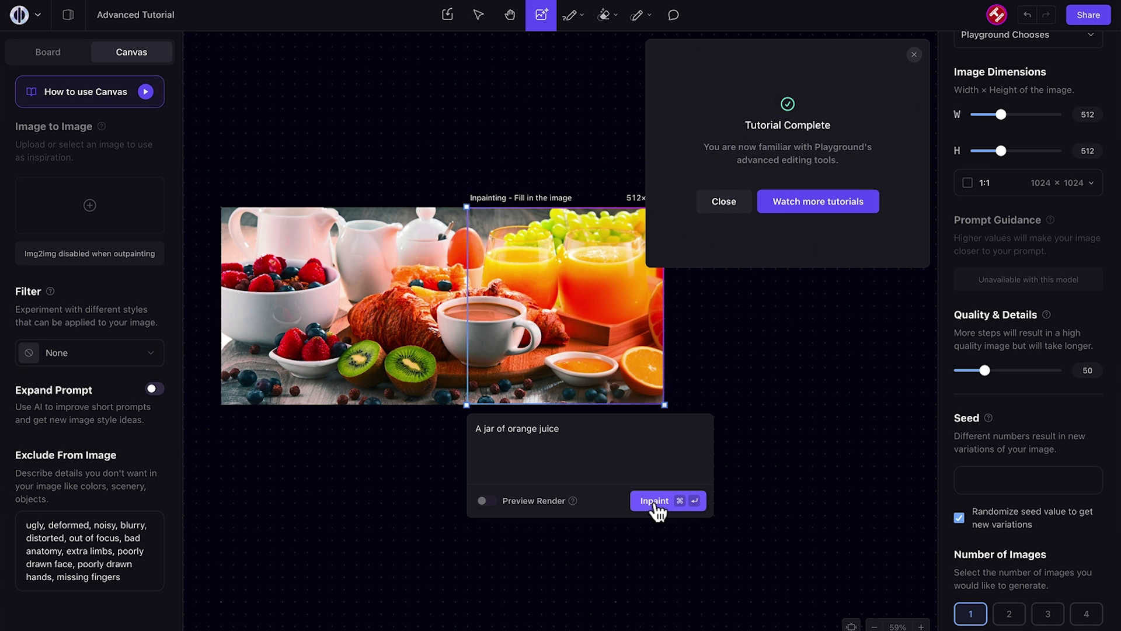
Close the finished tutorial and view the channel's 'Getting started with Playground AI' playlist
left_click(797, 202)
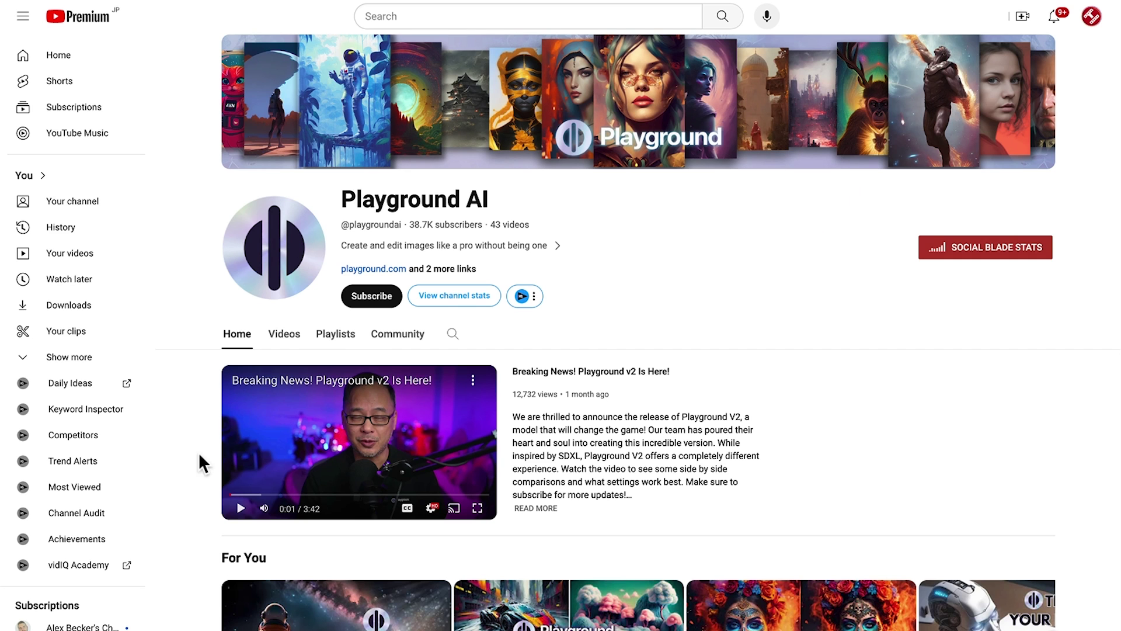
left_click(329, 338)
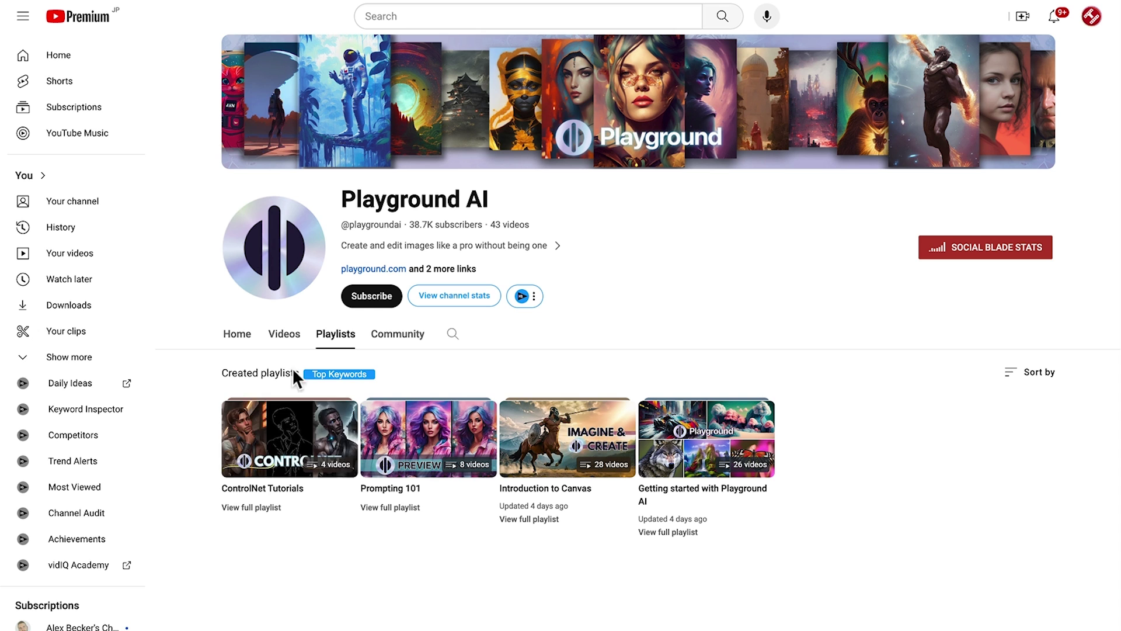
mouse_move(707, 438)
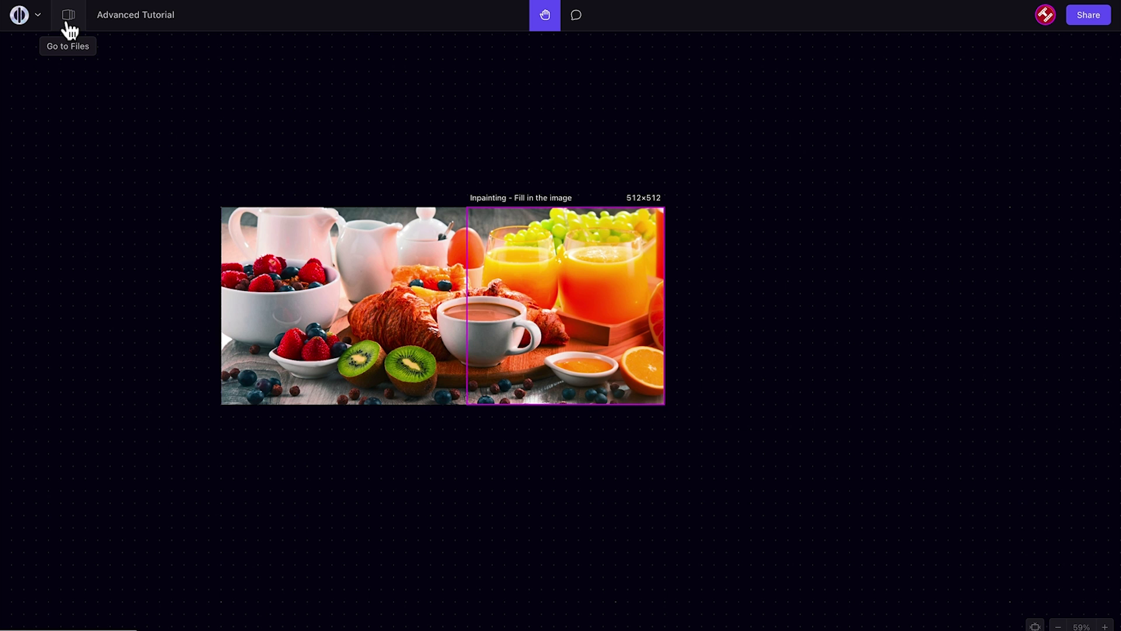
left_click(66, 19)
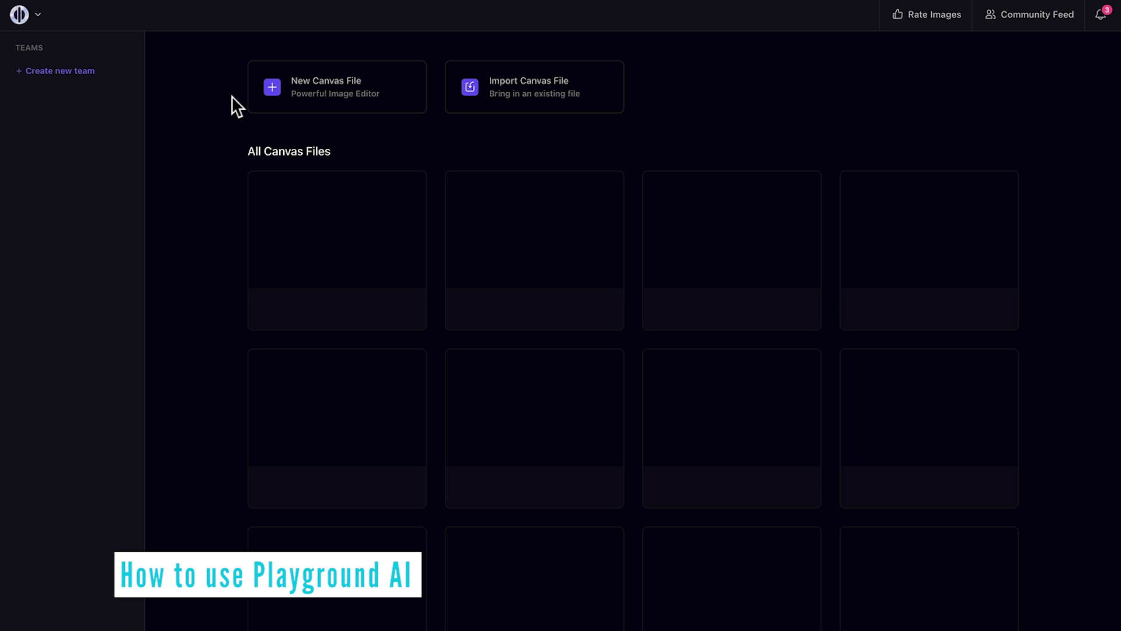
Create a new canvas file and title it 'Snow Panda'
left_click(329, 91)
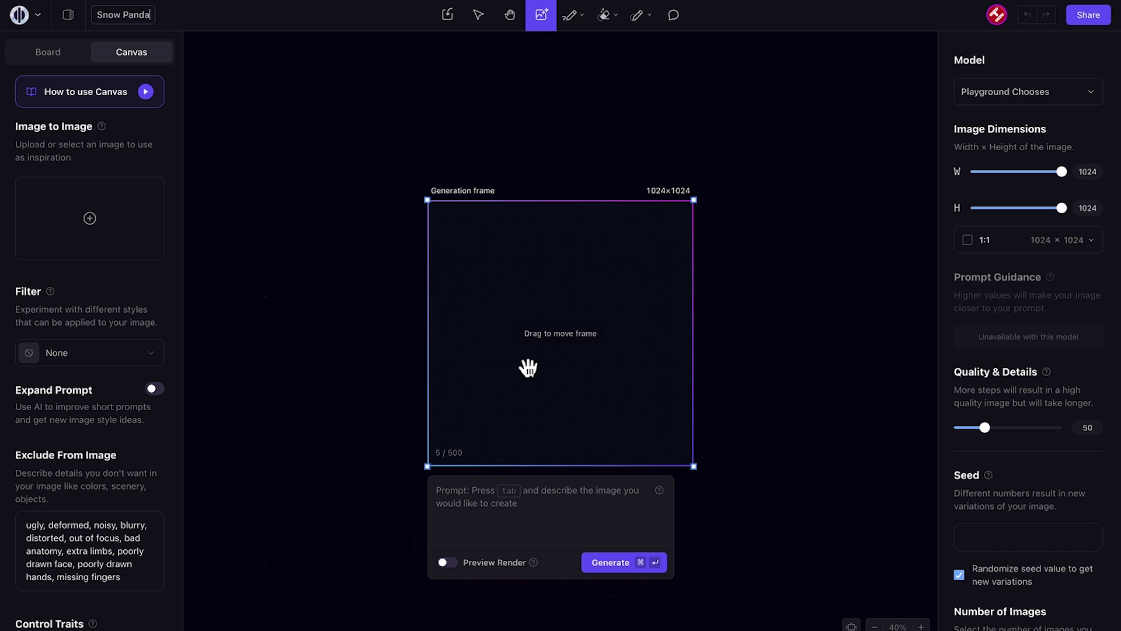
left_click(171, 130)
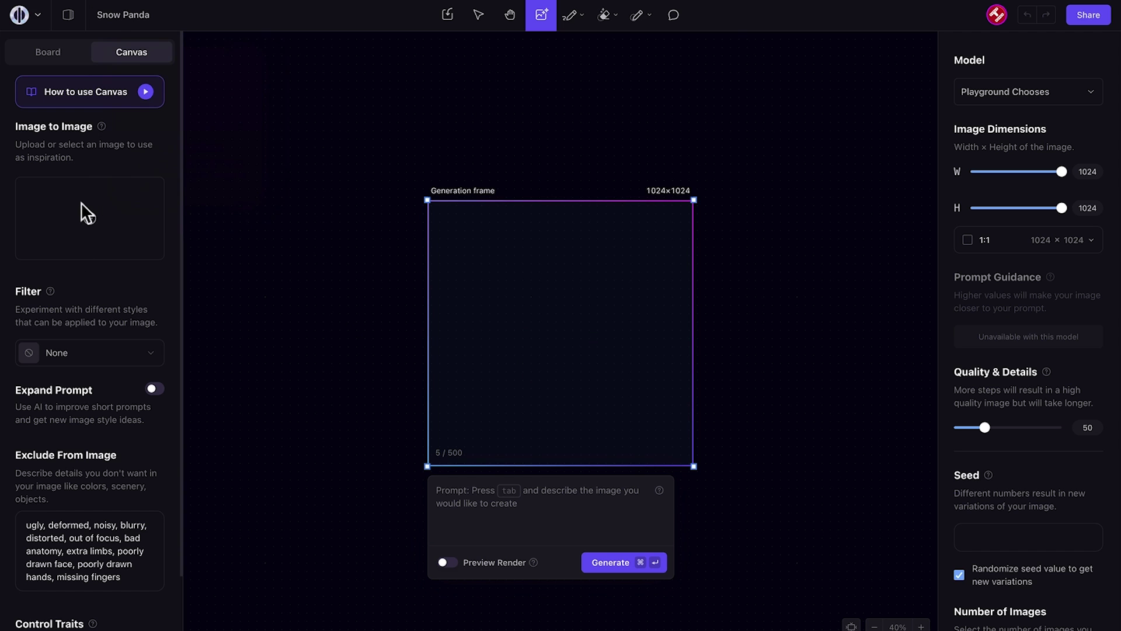
Pick Dreamshaper from the canvas's style filter list
left_click(148, 359)
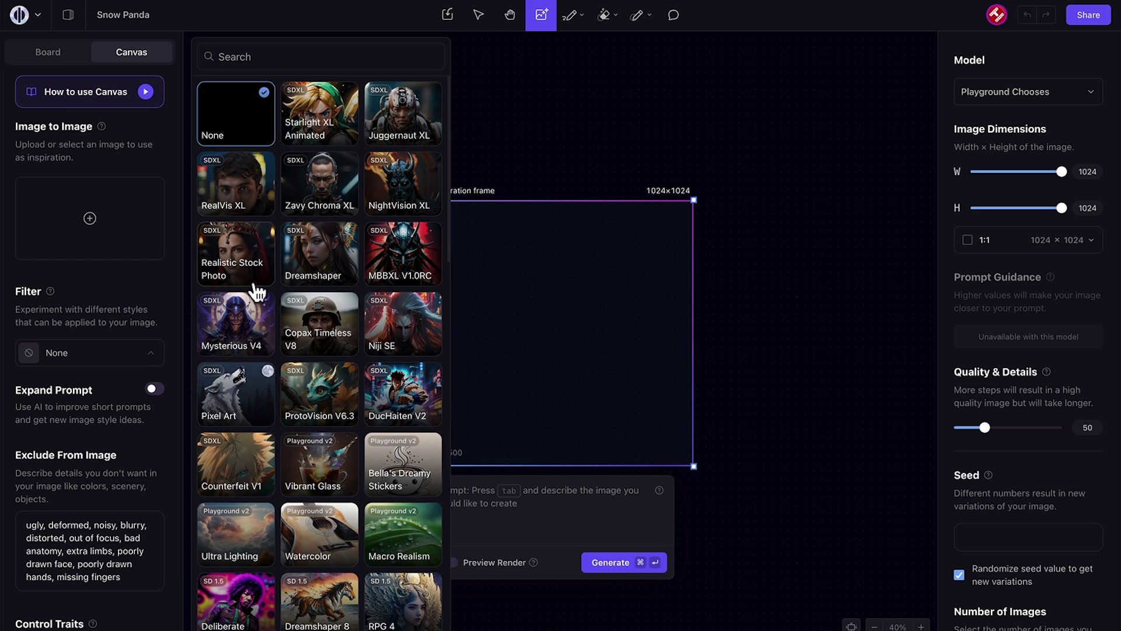
left_click(291, 259)
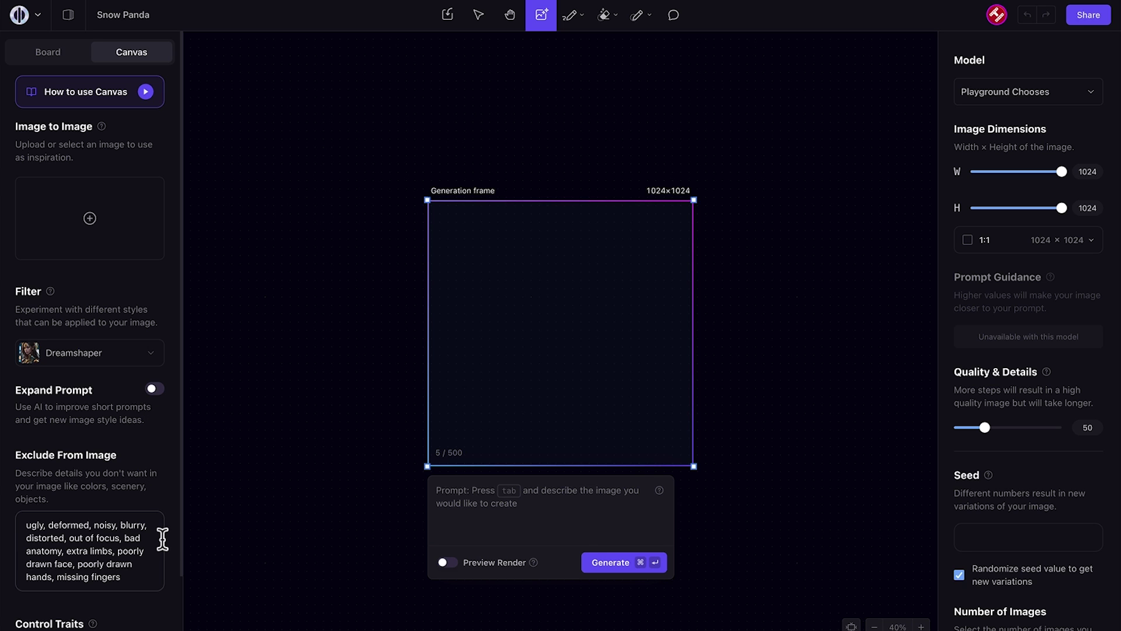
scroll(168, 538, "down", 2)
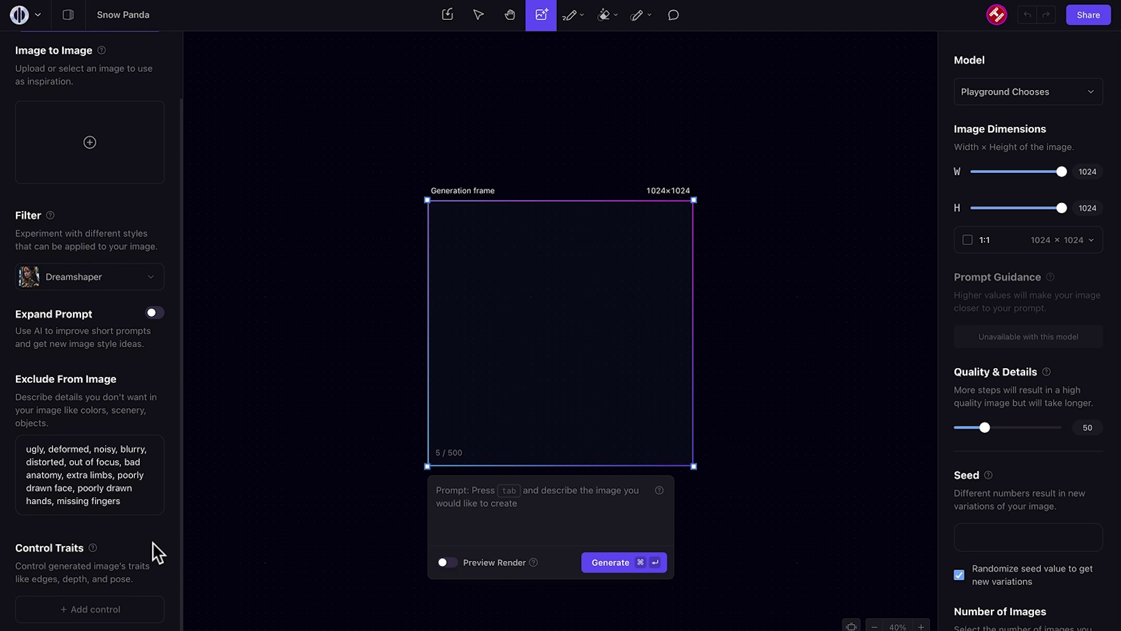
Select the Stable Diffusion XL model, tweak prompt guidance, and set Number of Images to 4
left_click(1001, 99)
left_click(996, 113)
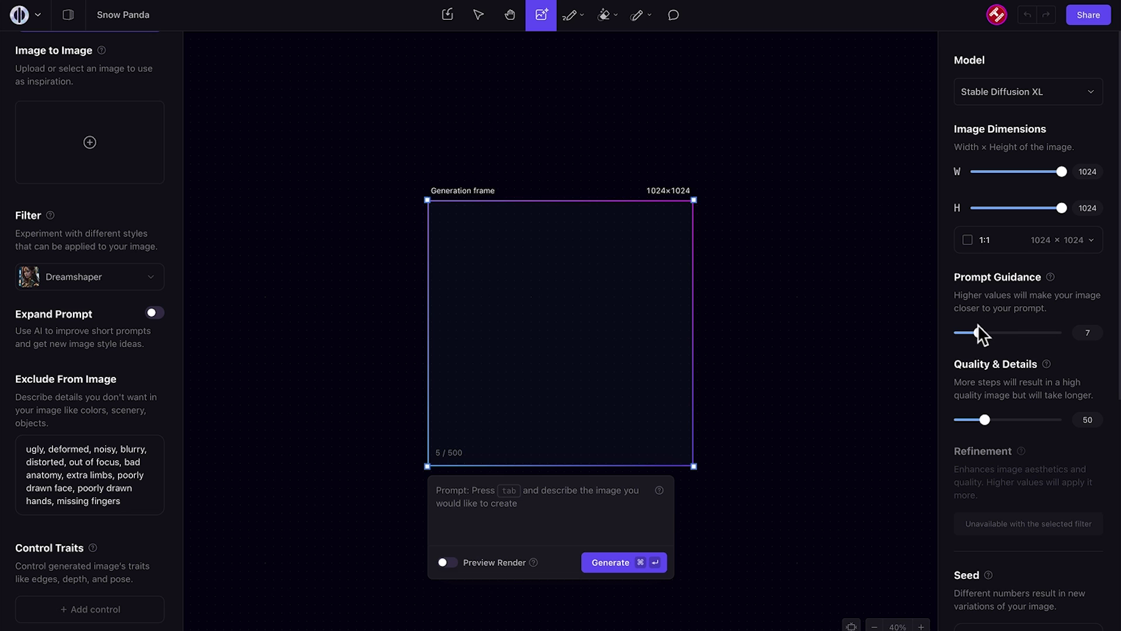
left_click_drag(980, 341, 990, 343)
scroll(954, 500, "down", 4)
scroll(954, 500, "down", 4)
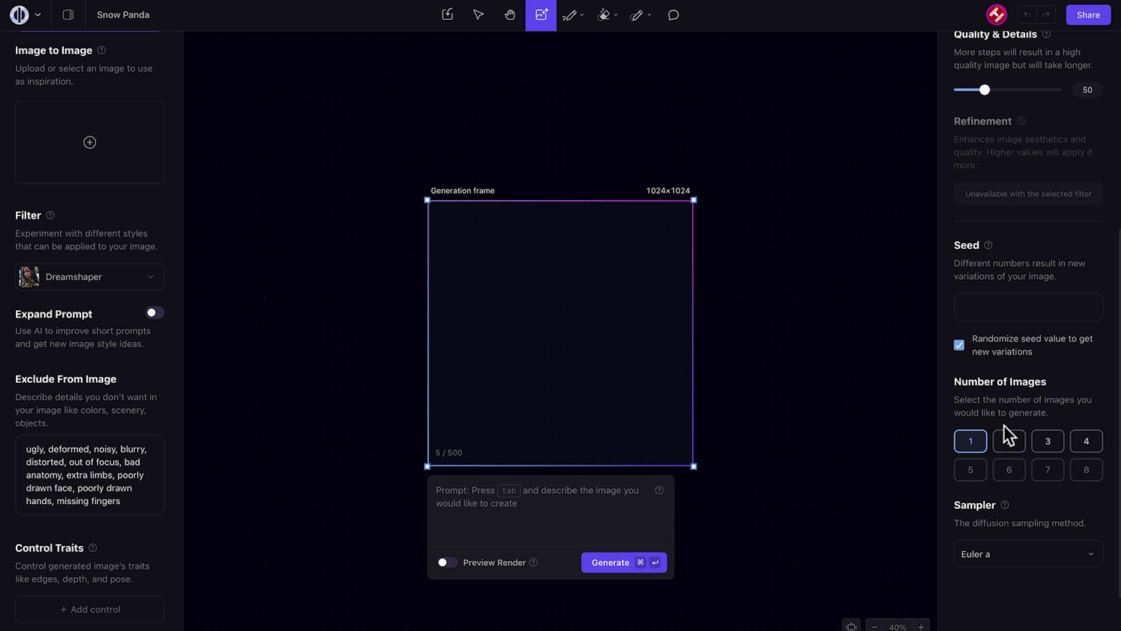
left_click(1080, 440)
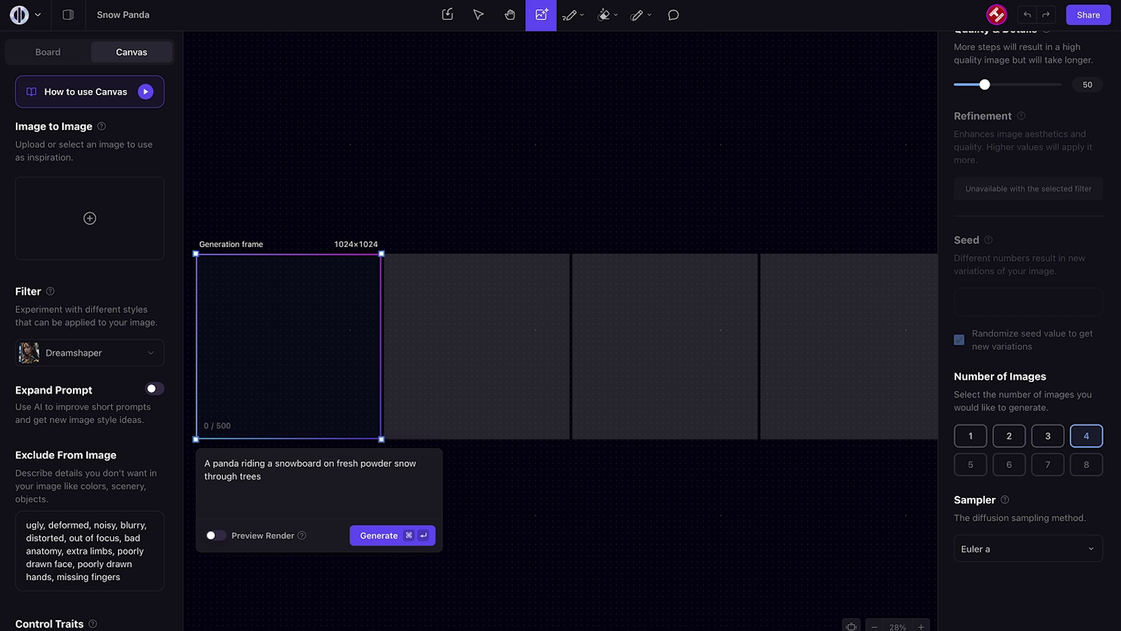
Generate images of a panda snowboarding on fresh powder through trees
left_click(378, 544)
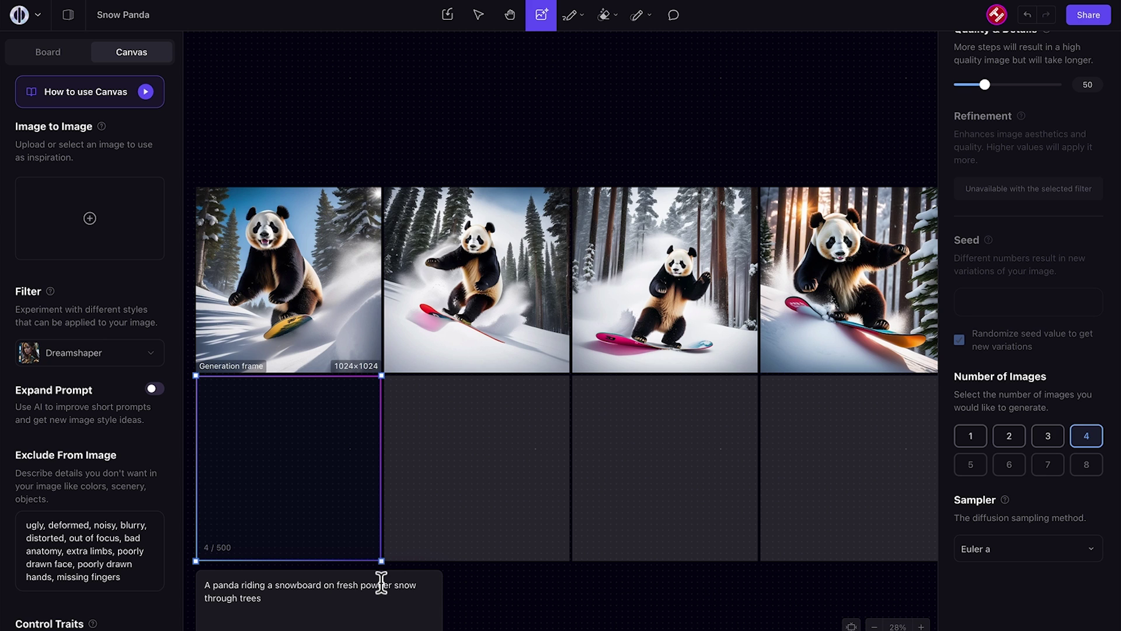
Delete the other three panda images, keeping the first, and set Number of Images to 1
left_click(295, 281)
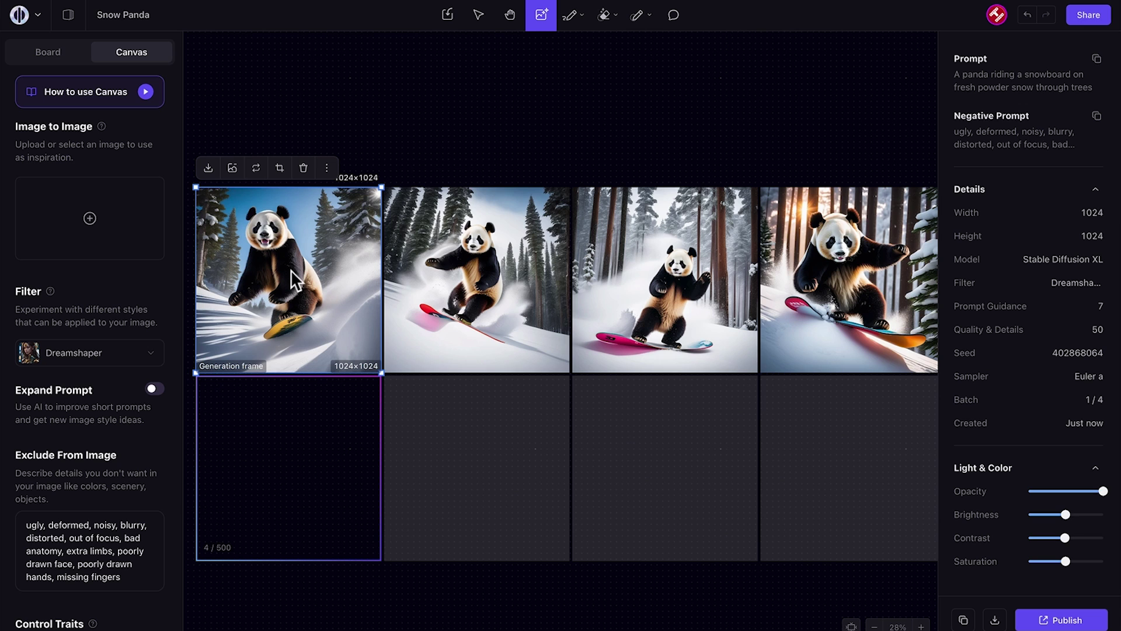
left_click(490, 169)
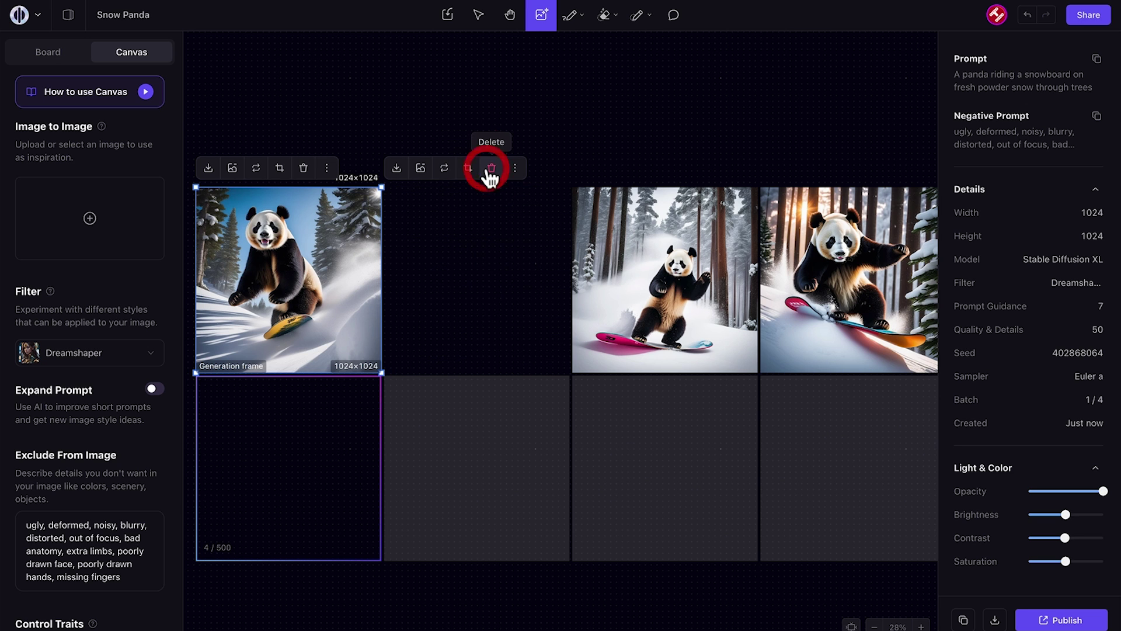
left_click(637, 203)
left_click(678, 169)
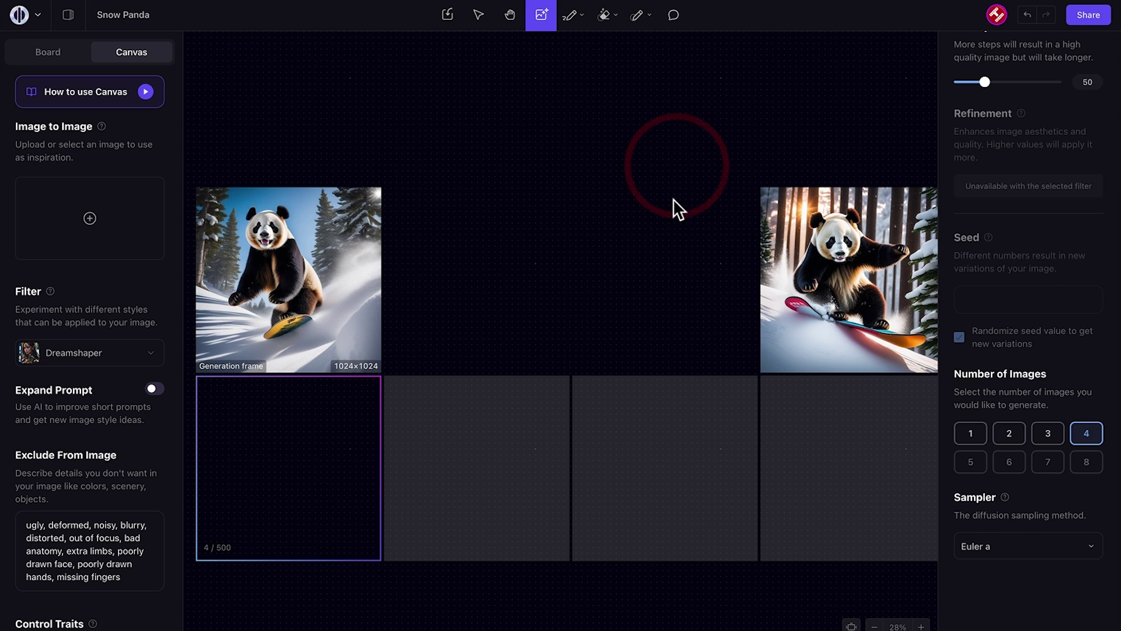
left_click(778, 220)
left_click(866, 169)
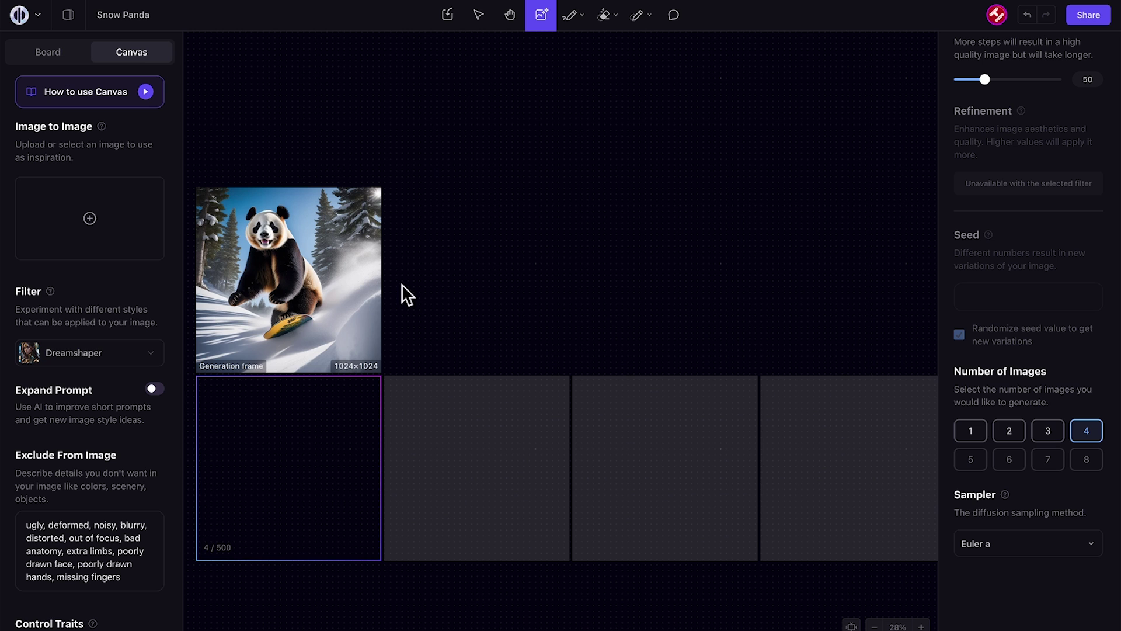
left_click(969, 430)
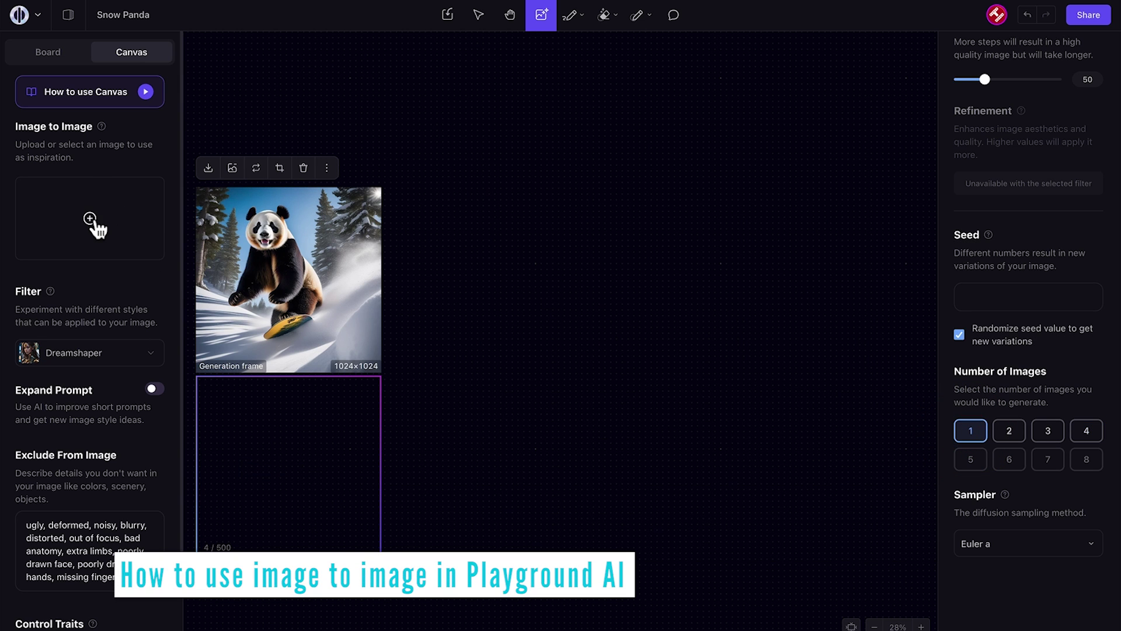
Use the panda image as image-to-image inspiration and place the generation frame over its right half
left_click(255, 169)
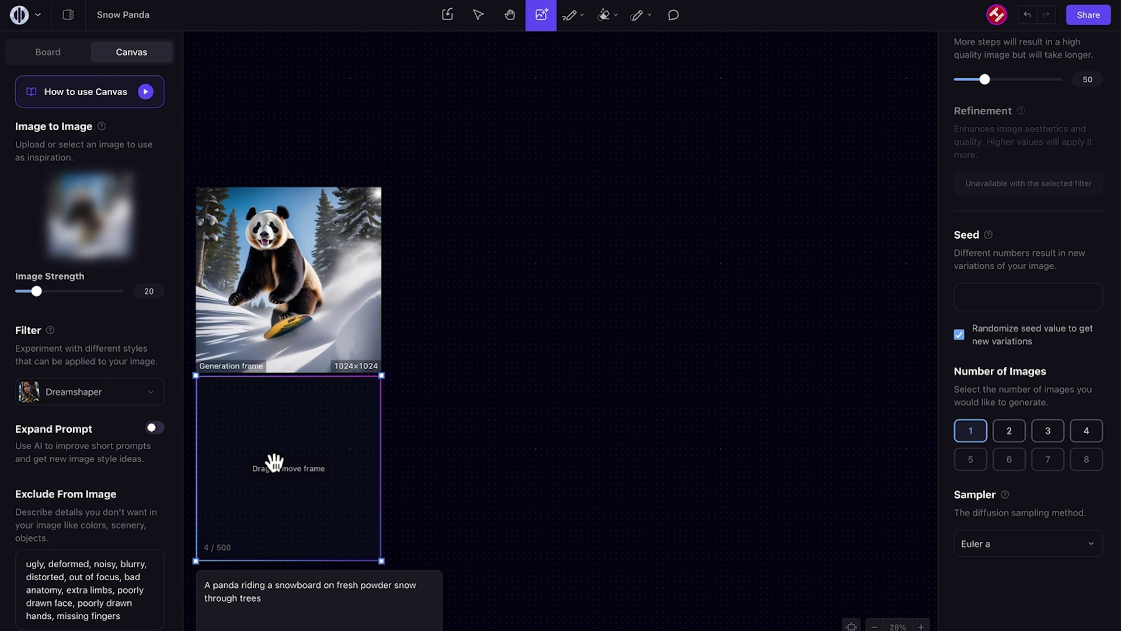
left_click_drag(274, 447, 474, 275)
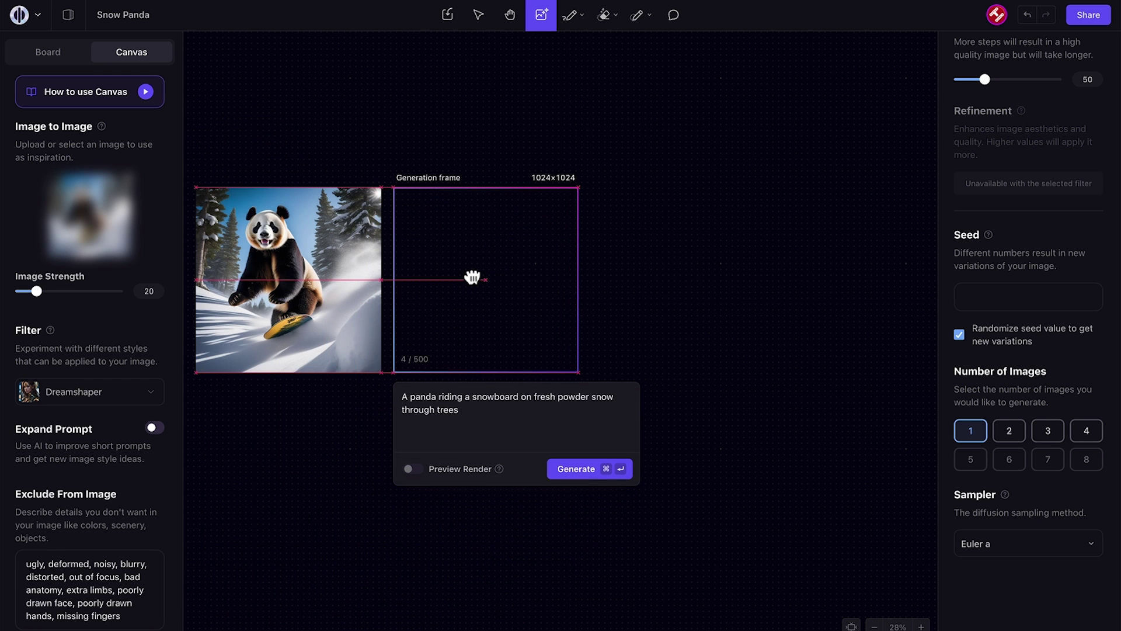
left_click(568, 474)
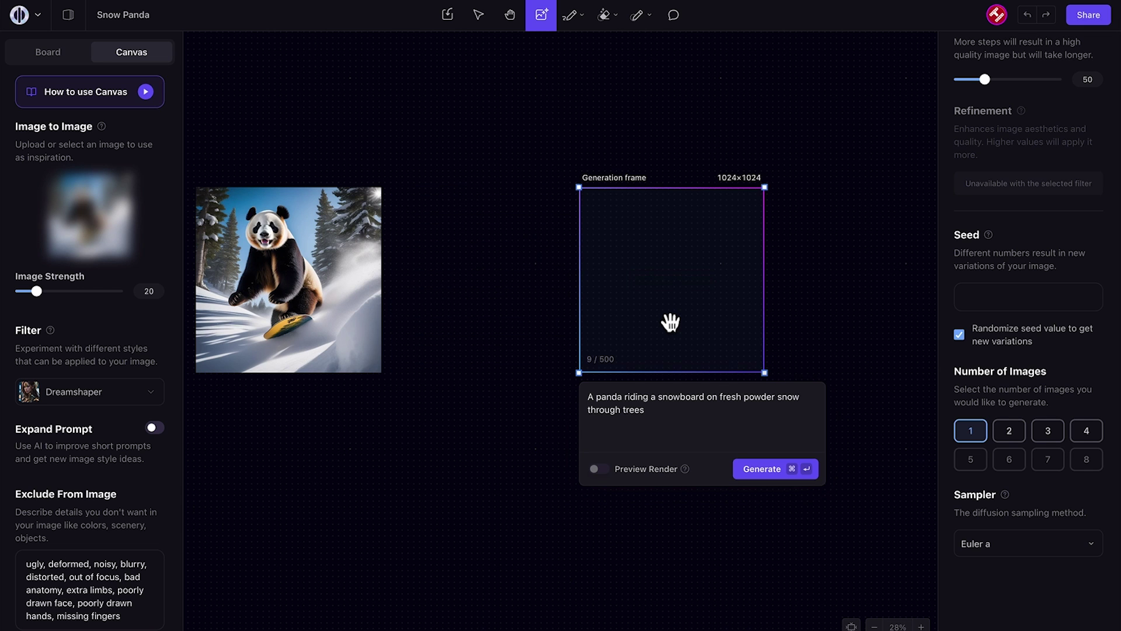
mouse_move(651, 320)
left_mouse_down()
mouse_move(499, 337)
mouse_move(385, 318)
mouse_move(439, 321)
mouse_move(401, 324)
left_mouse_up()
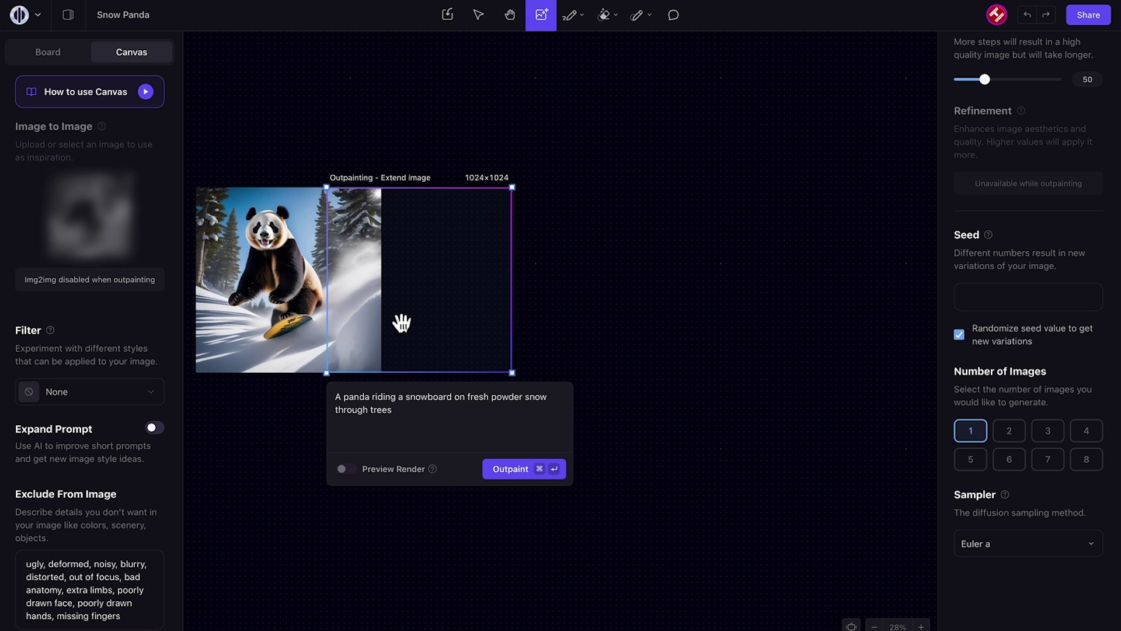
Outpaint a narrower 576-wide strip of snowy slope, trees and a distant panda on the right
left_click(514, 472)
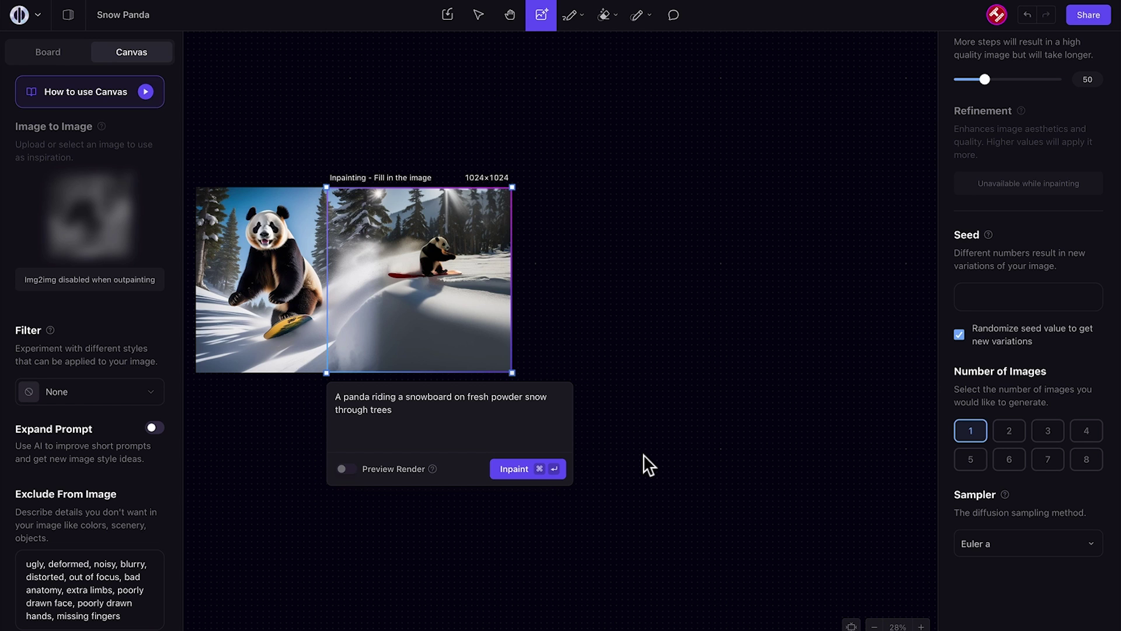
key("ctrl+z")
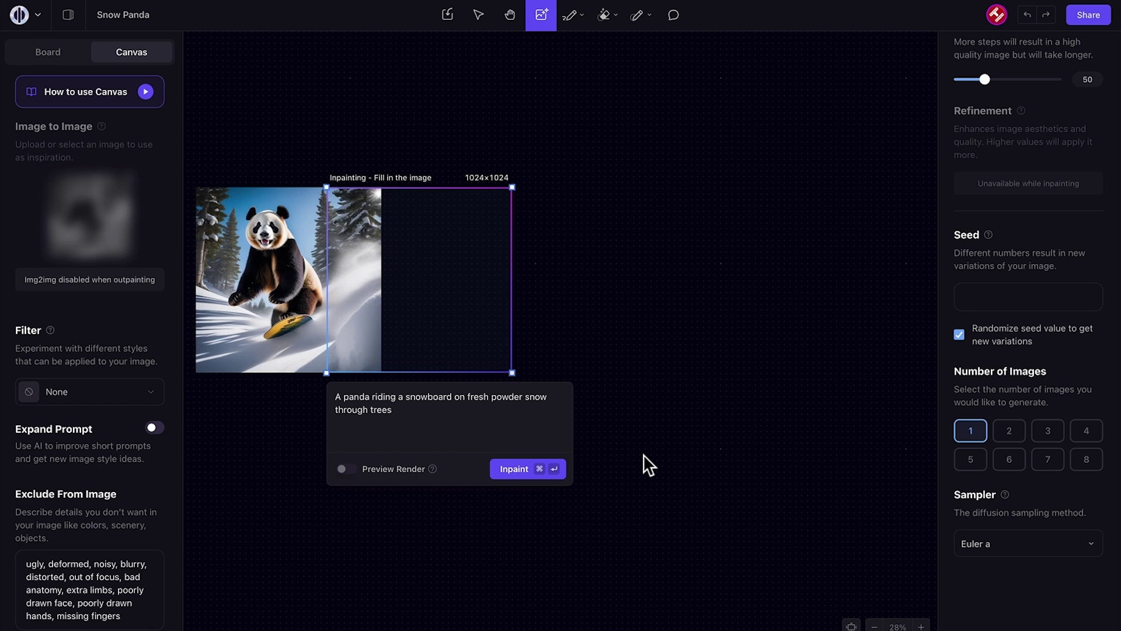
left_click_drag(512, 371, 431, 372)
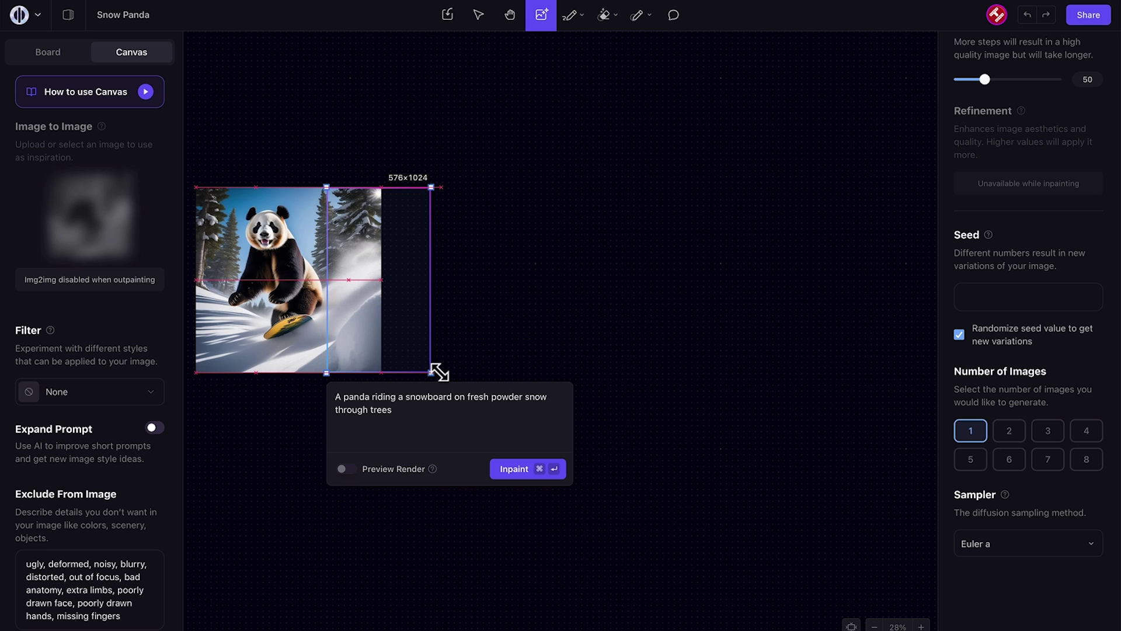
left_click(513, 469)
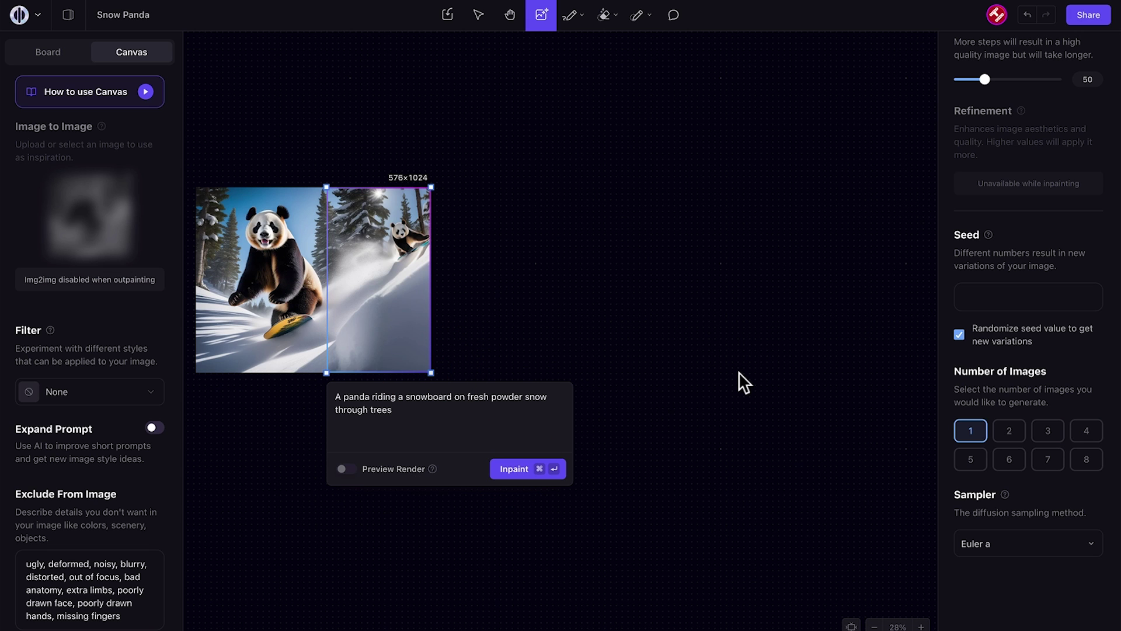
left_click(593, 275)
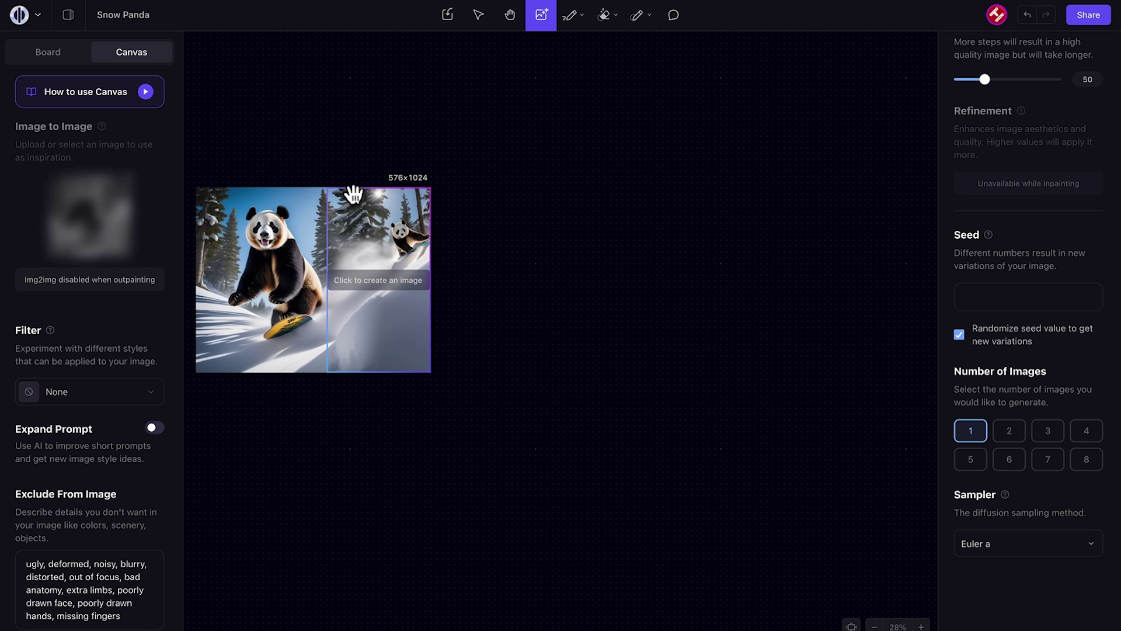
mouse_move(275, 158)
left_mouse_down()
mouse_move(410, 166)
mouse_move(491, 150)
left_mouse_up()
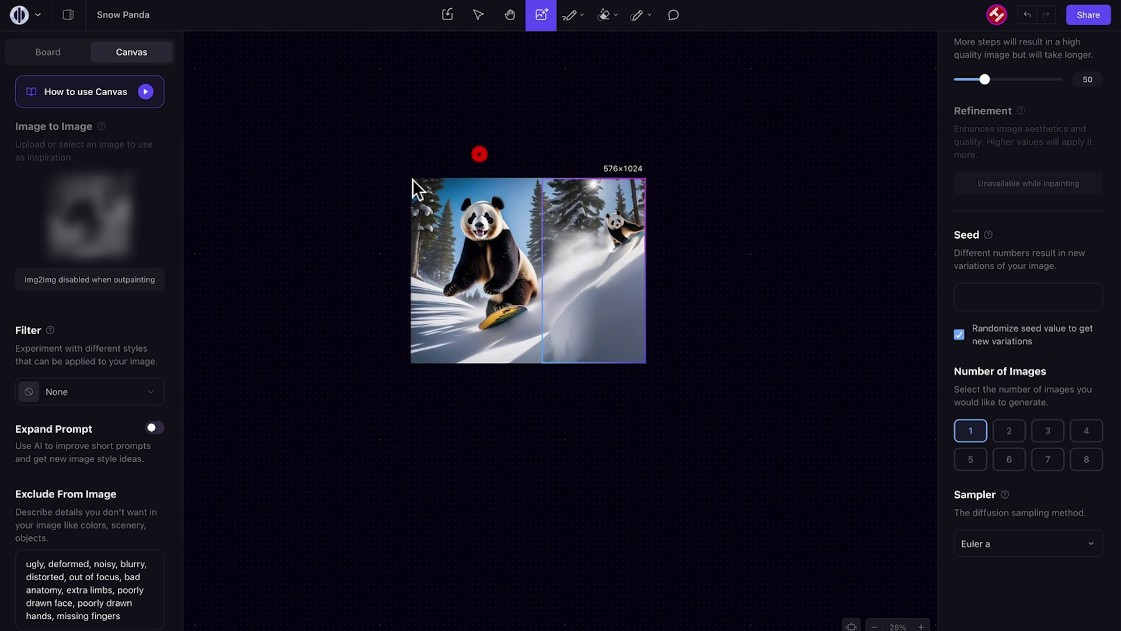
Duplicate the extended panda picture and move the copy to the right, leaving a gap
left_click(488, 272)
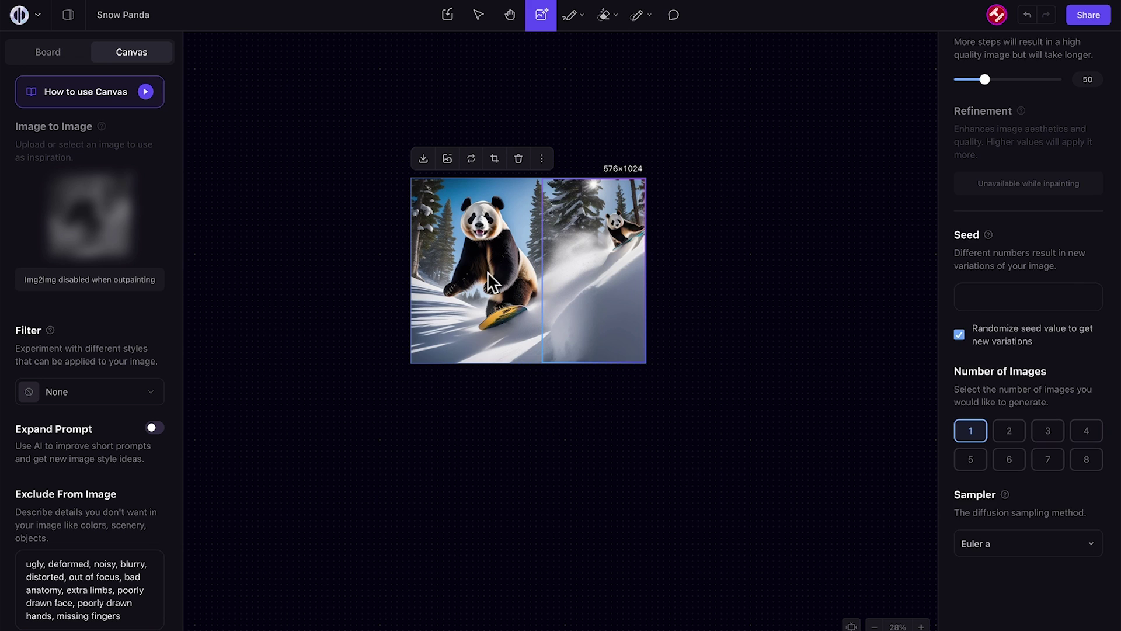
key("ctrl+d")
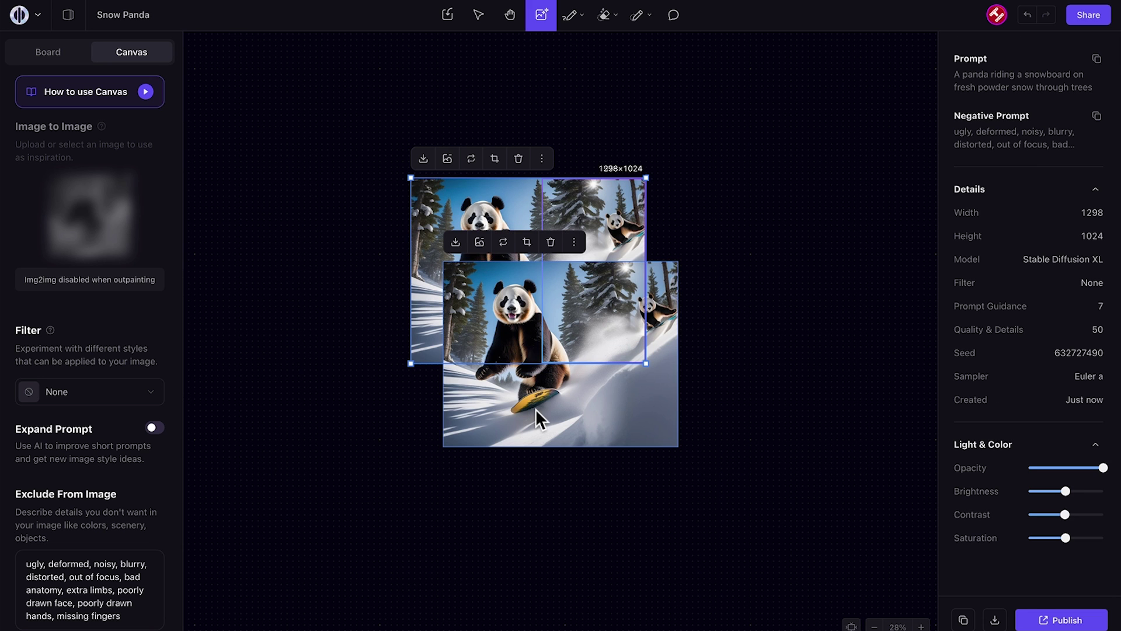
mouse_move(535, 409)
left_mouse_down()
mouse_move(542, 342)
mouse_move(590, 326)
left_mouse_up()
left_click(588, 117)
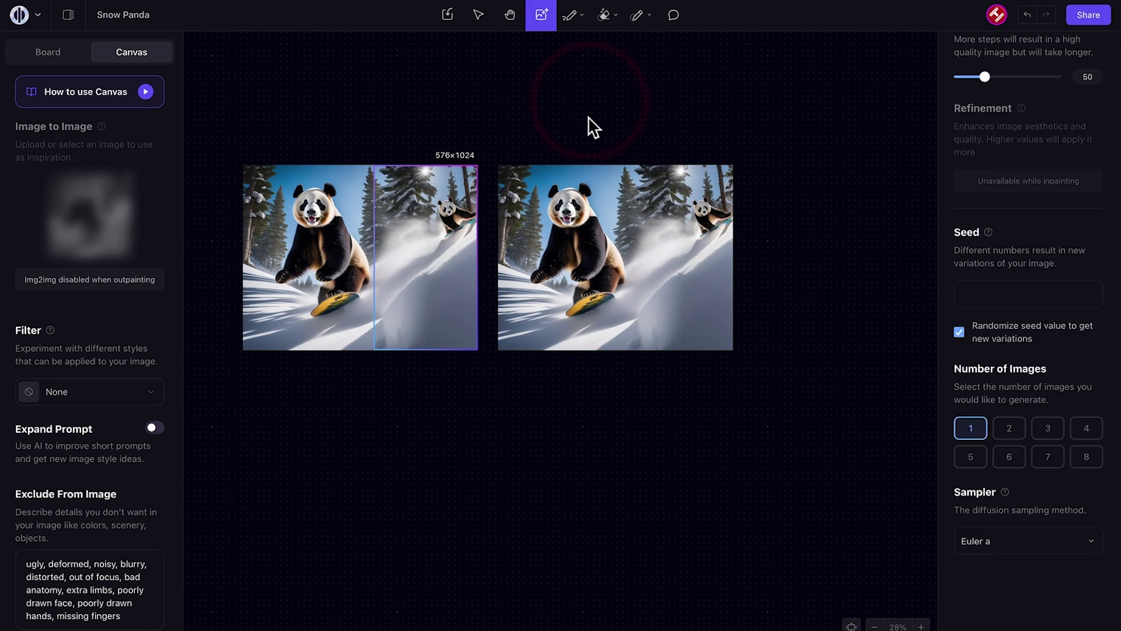
left_click_drag(618, 252, 758, 260)
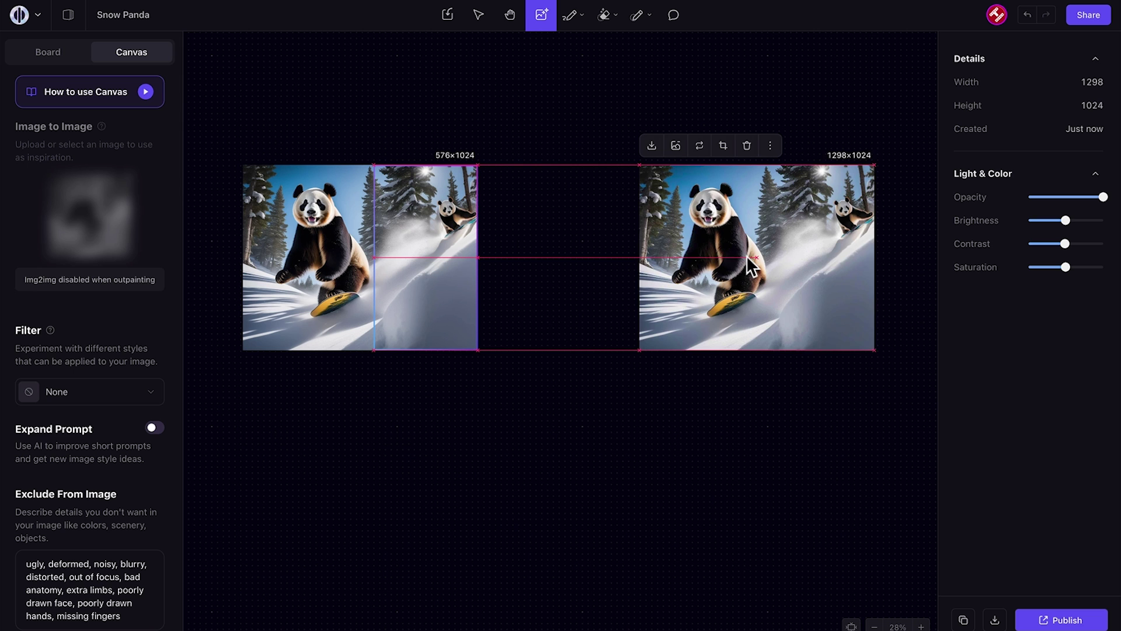
Outpaint the copy's left edge with dark pines and another snowboarding panda
left_click_drag(399, 221, 595, 229)
left_click(755, 446)
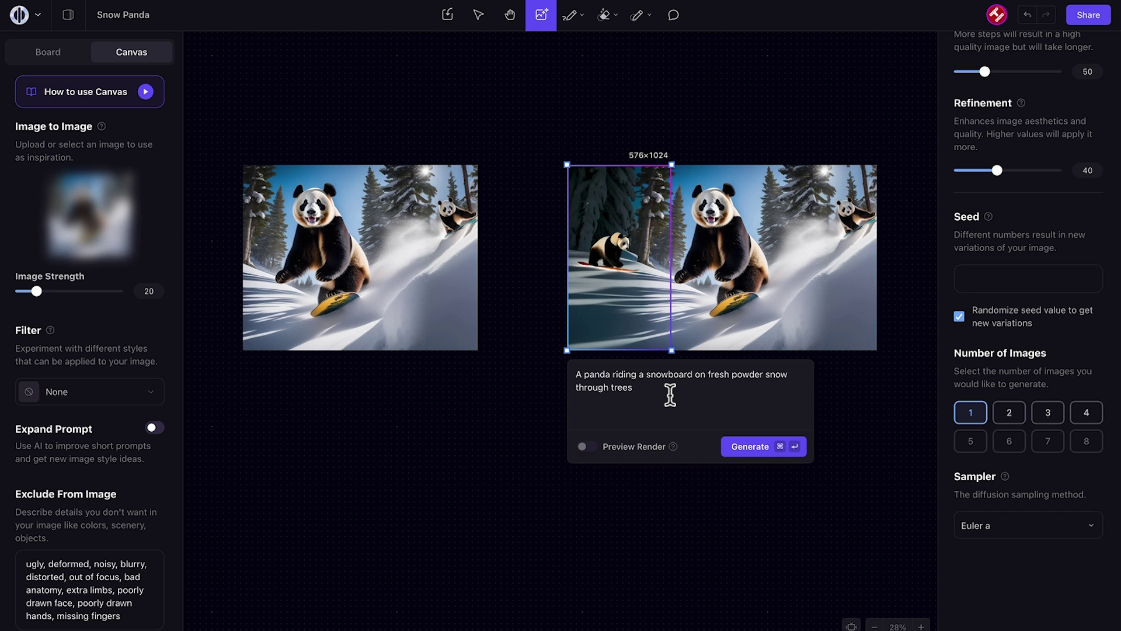
left_click(529, 416)
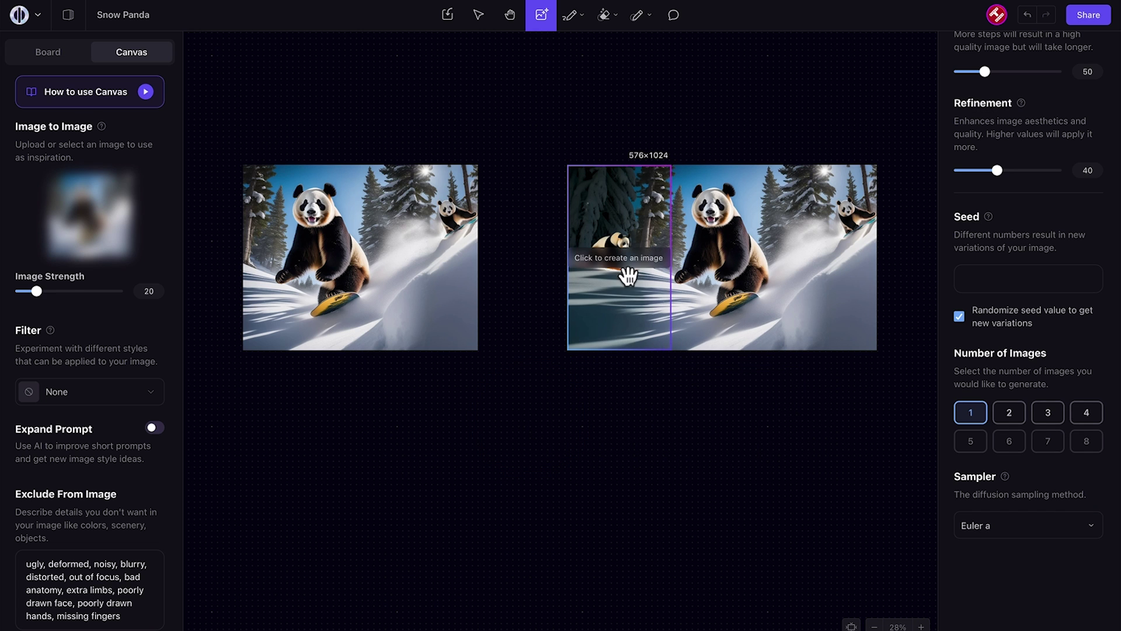
left_click_drag(627, 275, 517, 275)
left_click(841, 263)
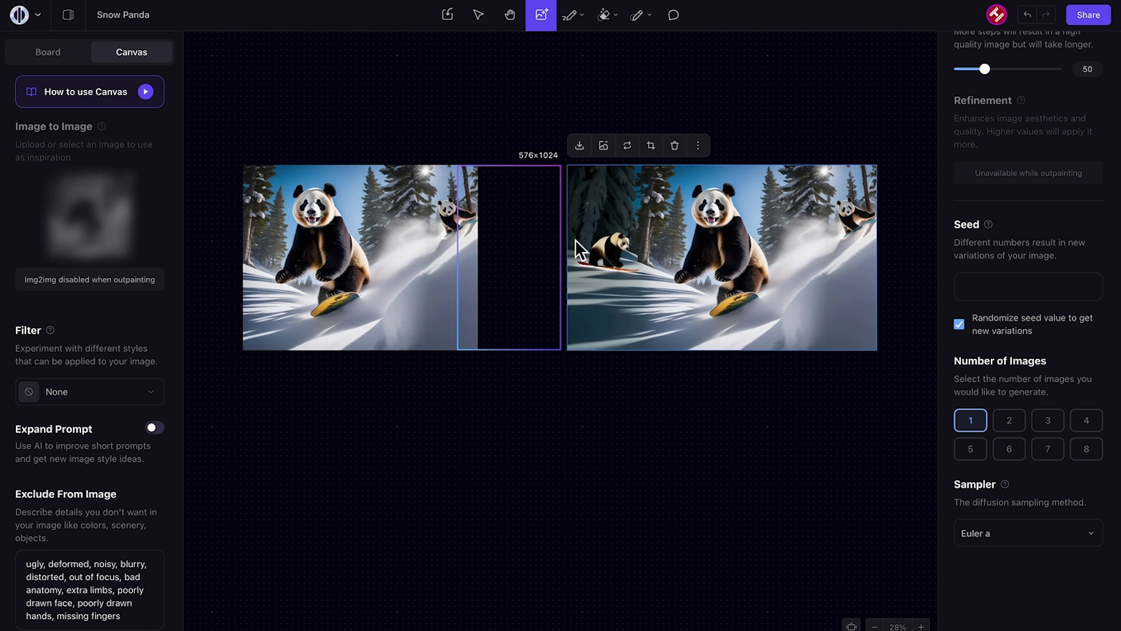
Erase the small extra panda in the left strip with the Object Eraser
left_click(601, 20)
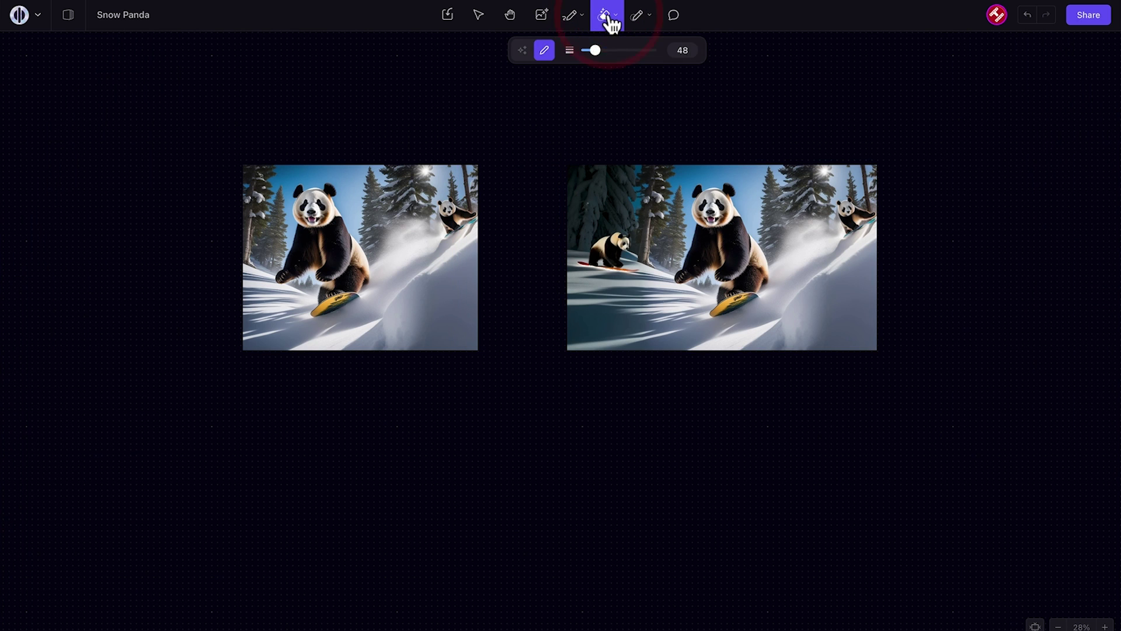
left_click(609, 18)
mouse_move(581, 261)
left_mouse_down()
mouse_move(595, 253)
mouse_move(588, 259)
left_mouse_up()
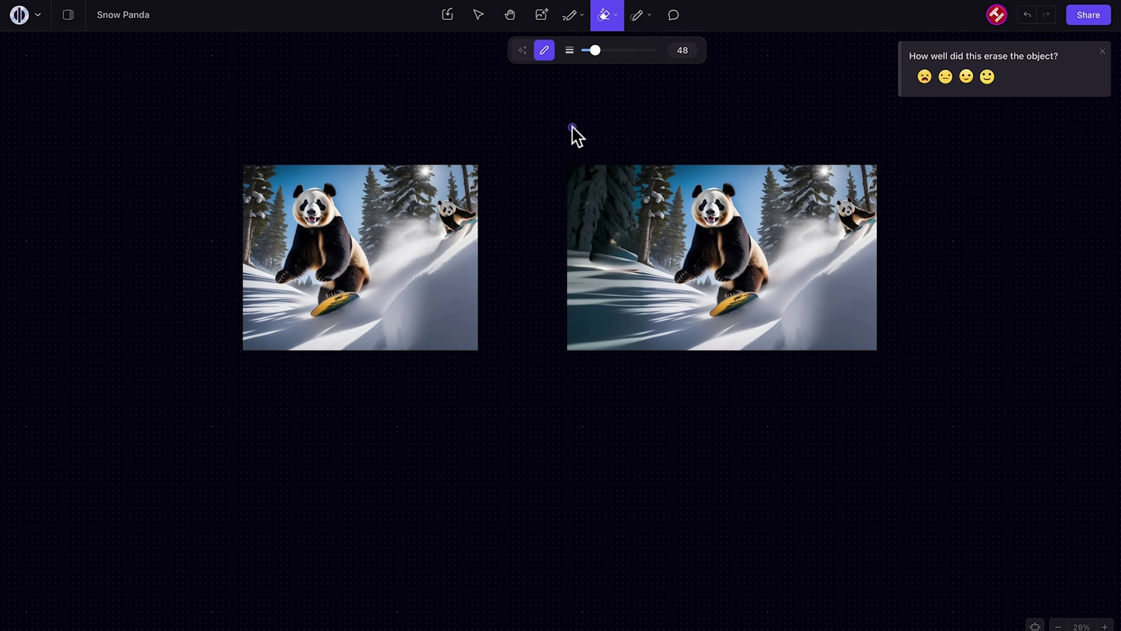
Upscale the wide panda picture by 4x from its context menu
key("v")
left_click(680, 213)
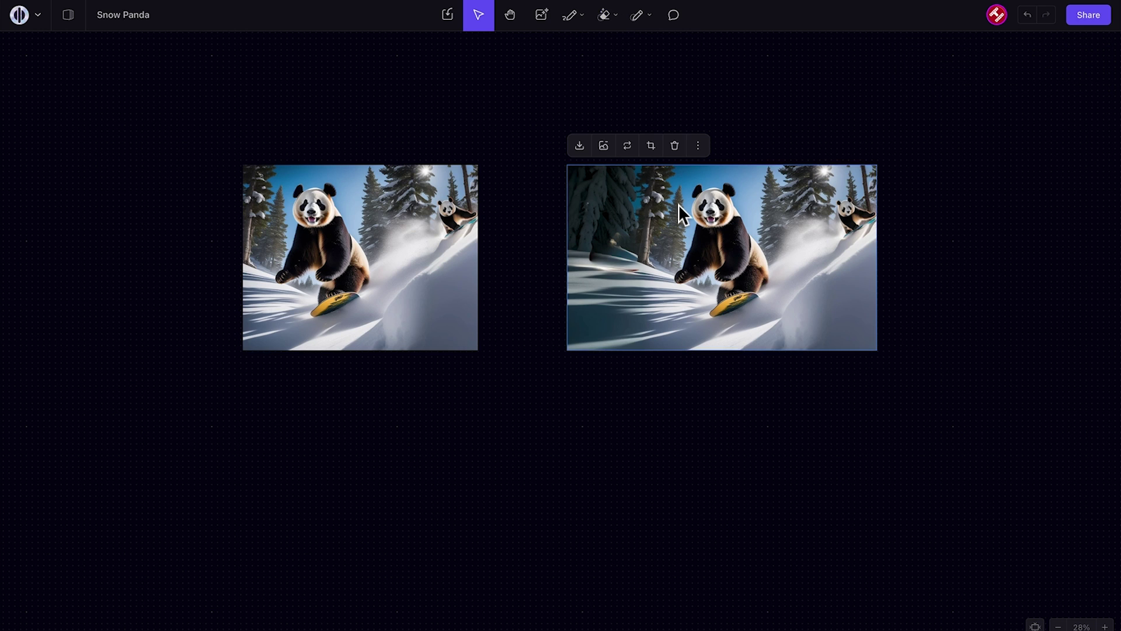
right_click(680, 213)
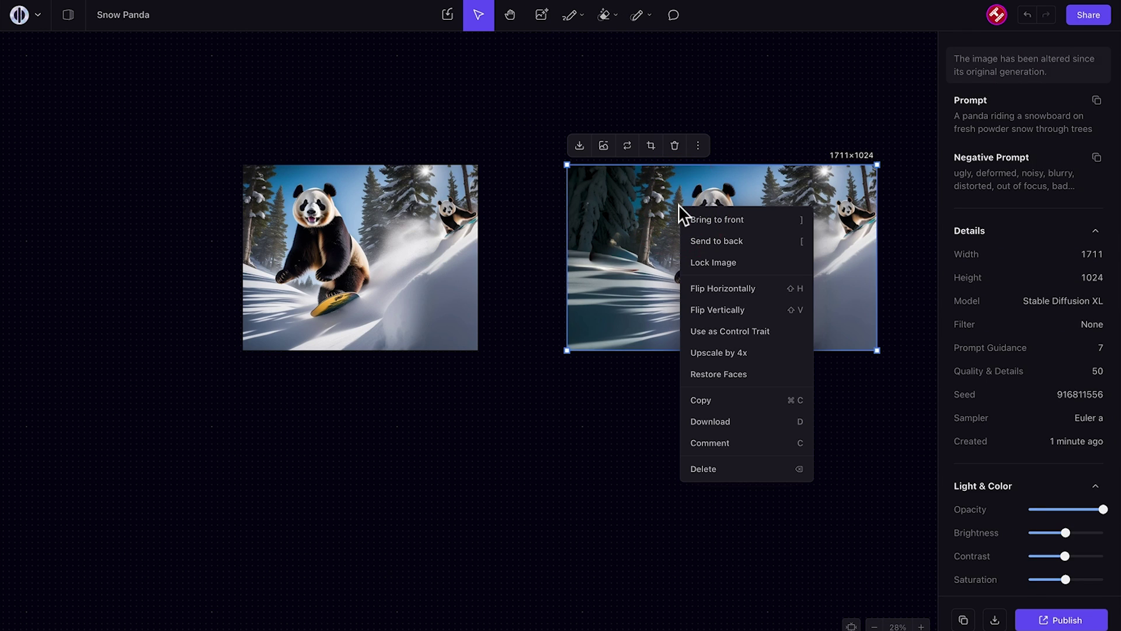
left_click(701, 352)
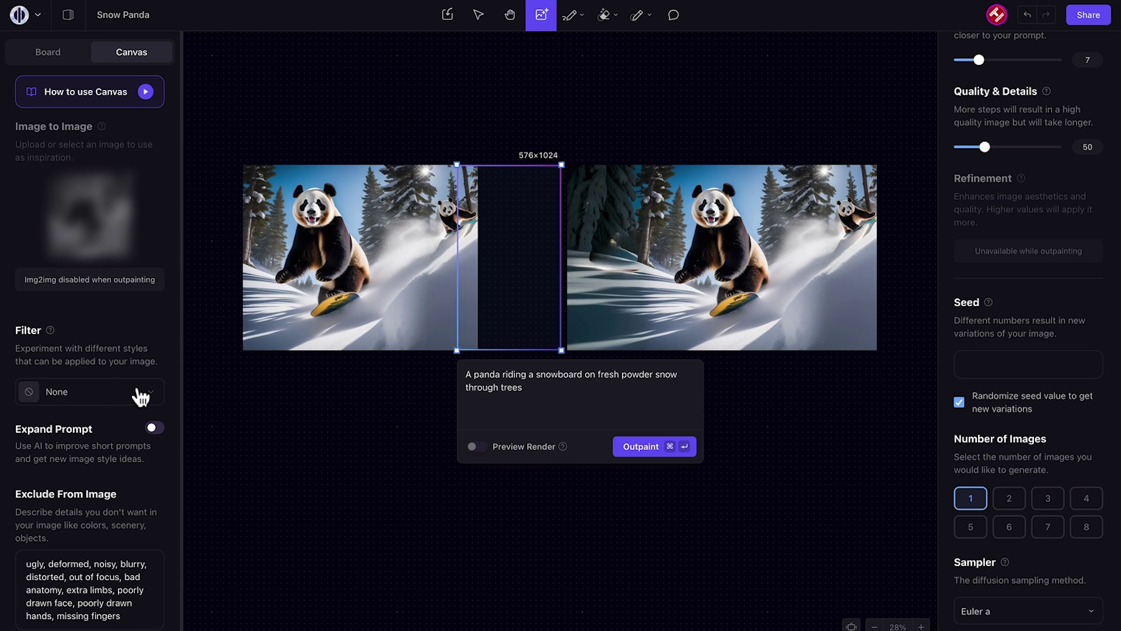
Open the Filter style gallery in the left panel, with None still selected
left_click(140, 397)
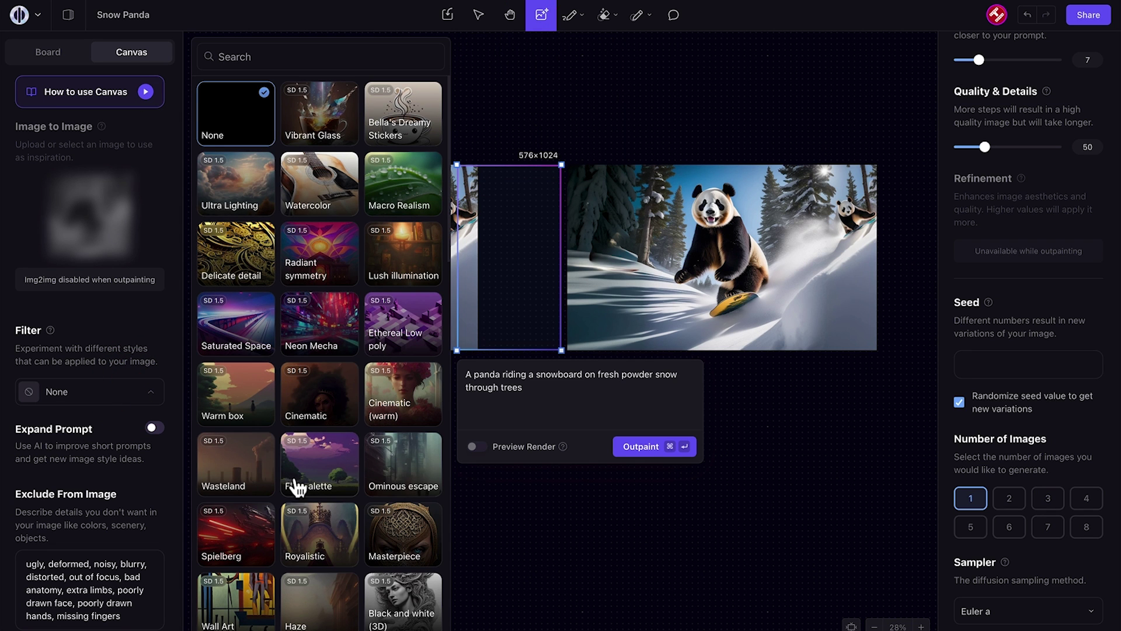
scroll(297, 487, "down", 1)
scroll(298, 490, "down", 1)
scroll(298, 493, "up", 2)
scroll(310, 471, "down", 2)
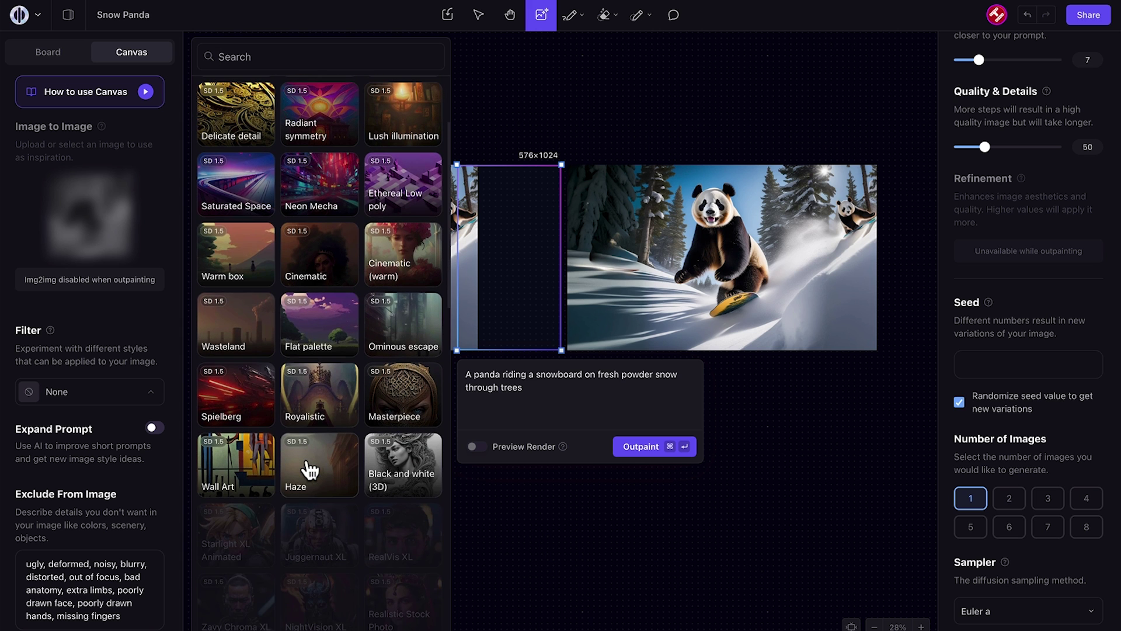
scroll(308, 469, "up", 1)
scroll(306, 466, "up", 1)
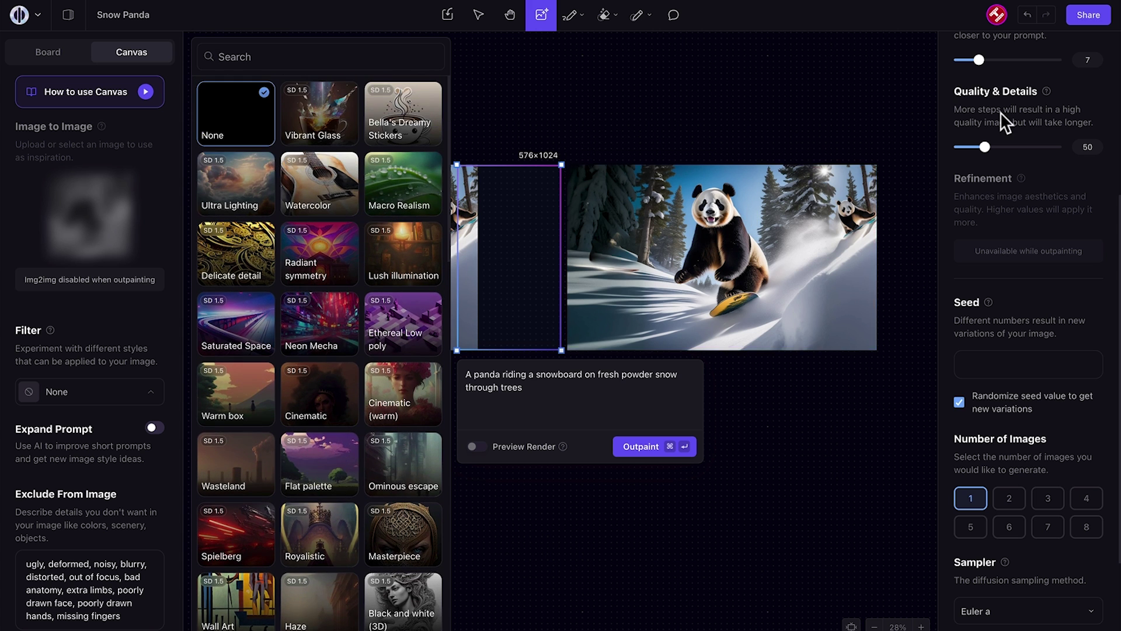